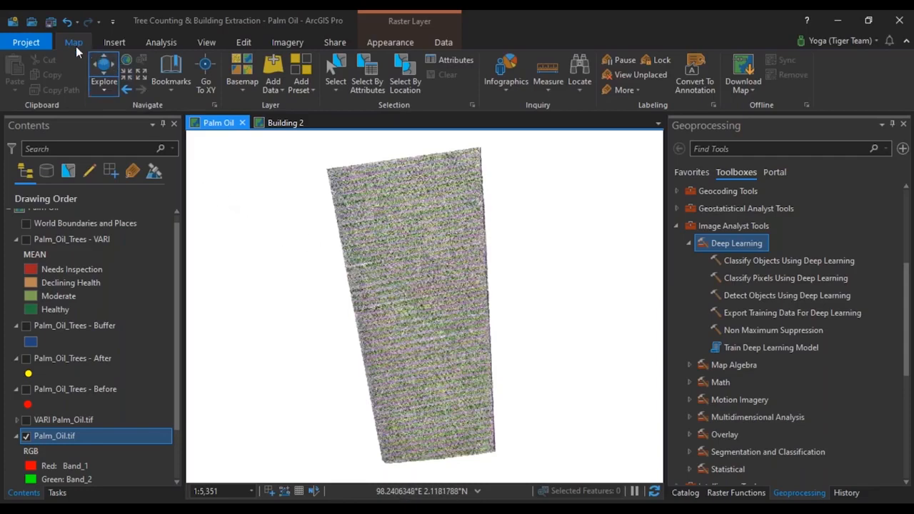
left_click(31, 43)
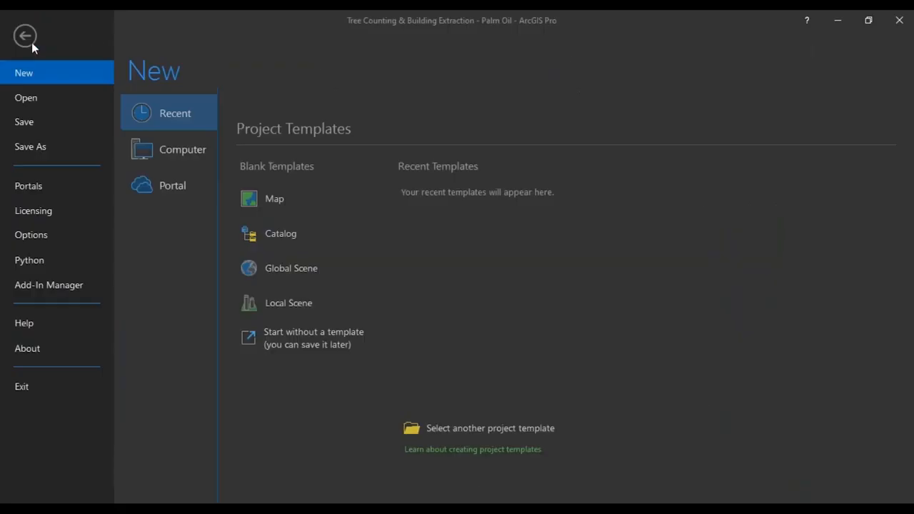
left_click(31, 40)
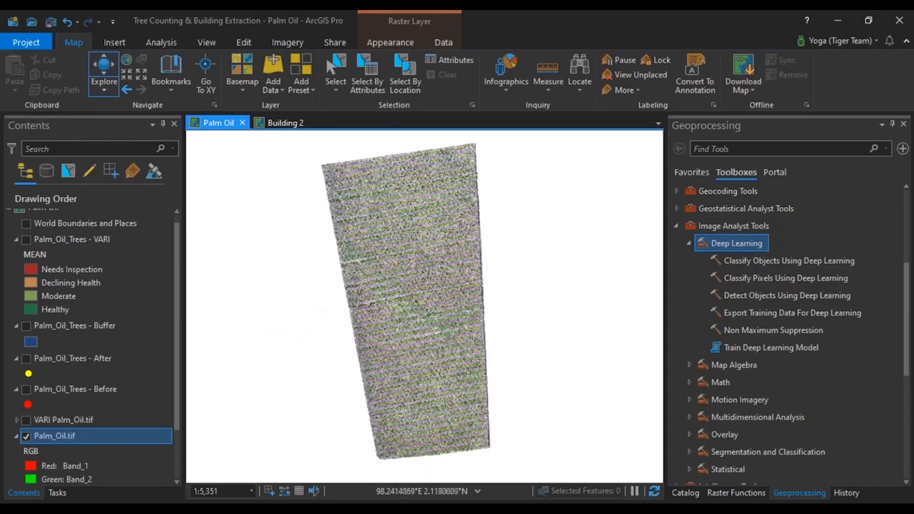
left_click(113, 43)
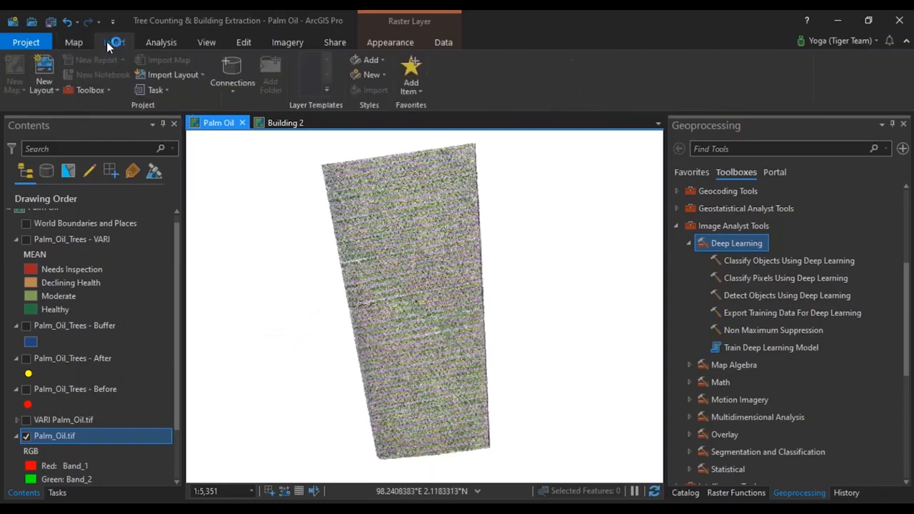
left_click(15, 84)
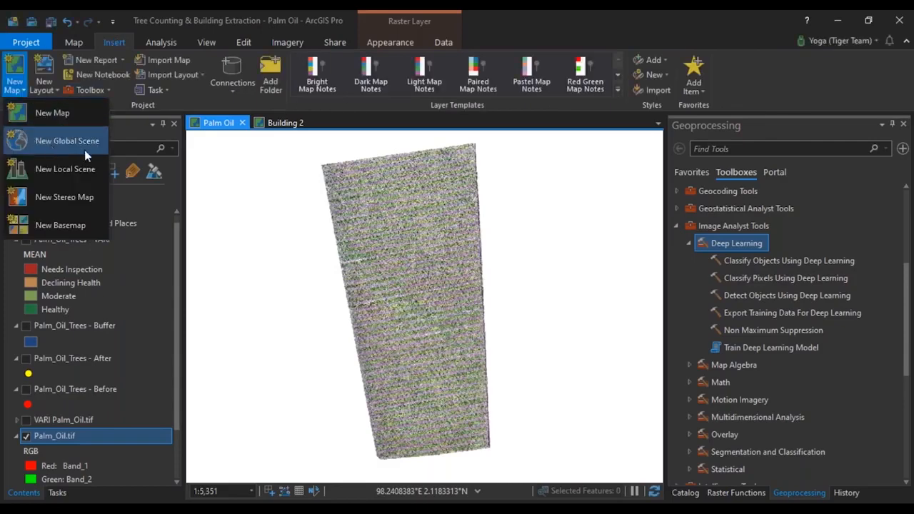
left_click(74, 43)
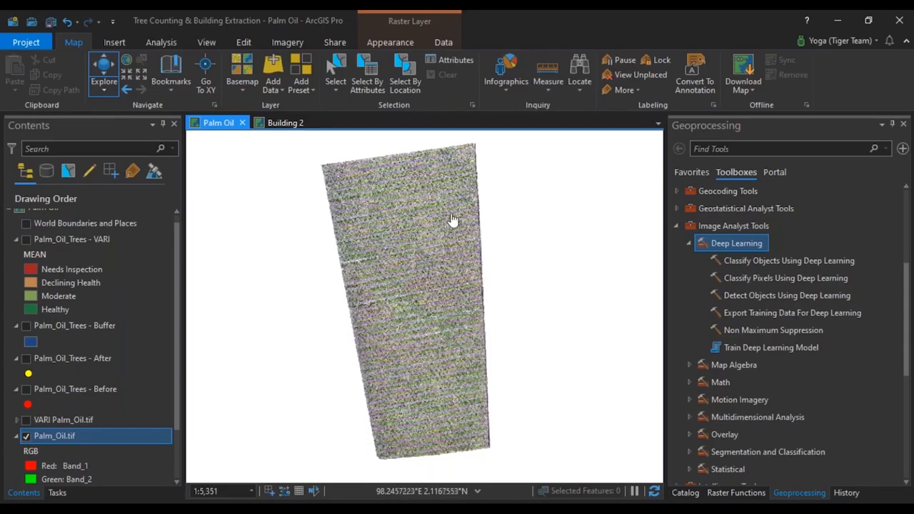
Step: Start Label Objects for Deep Learning on the Palm_Oil.tif raster
left_click_drag(382, 315, 401, 323)
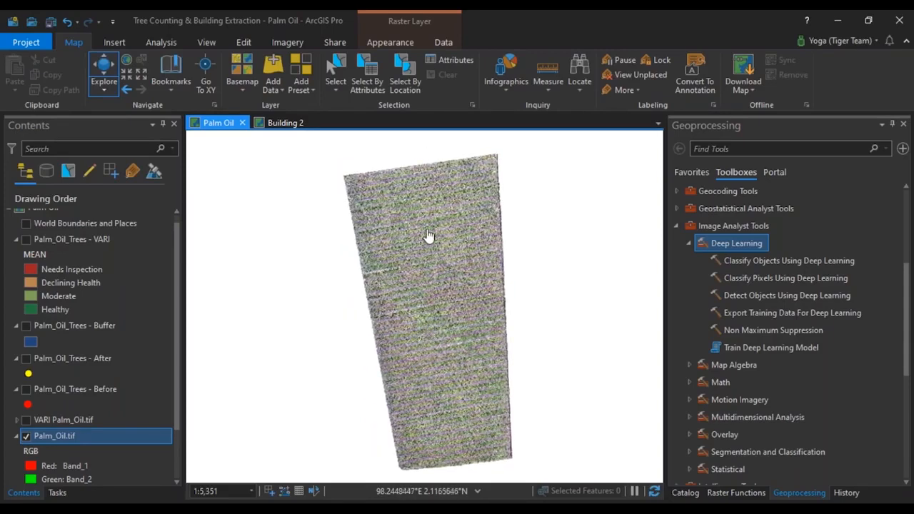
scroll(428, 236, "up", 5)
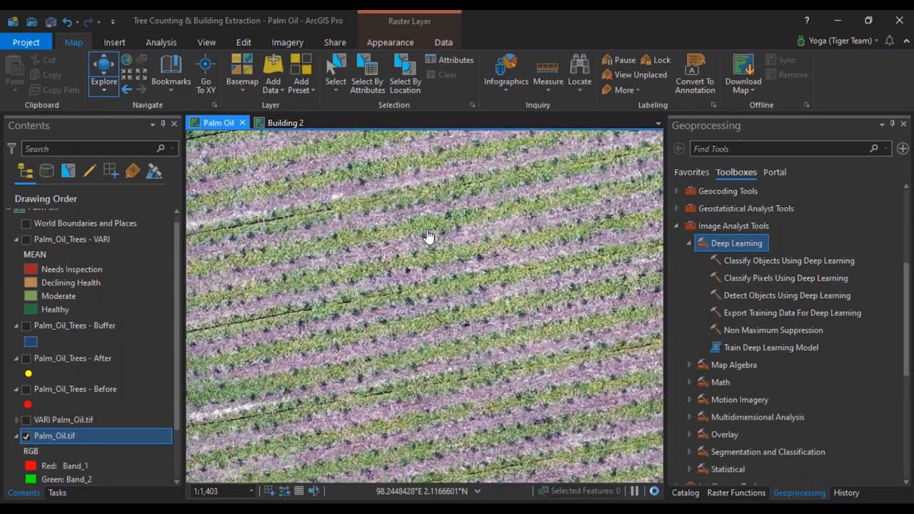
scroll(429, 235, "up", 5)
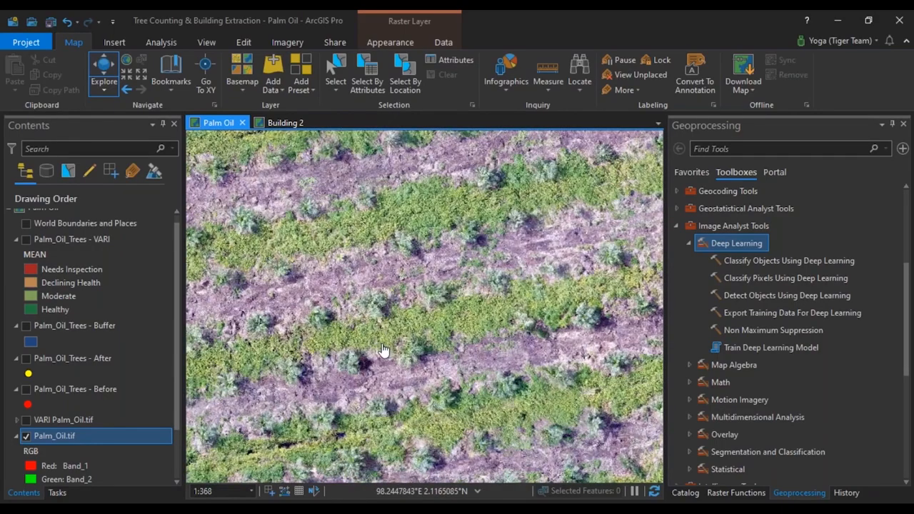
scroll(382, 350, "down", 3)
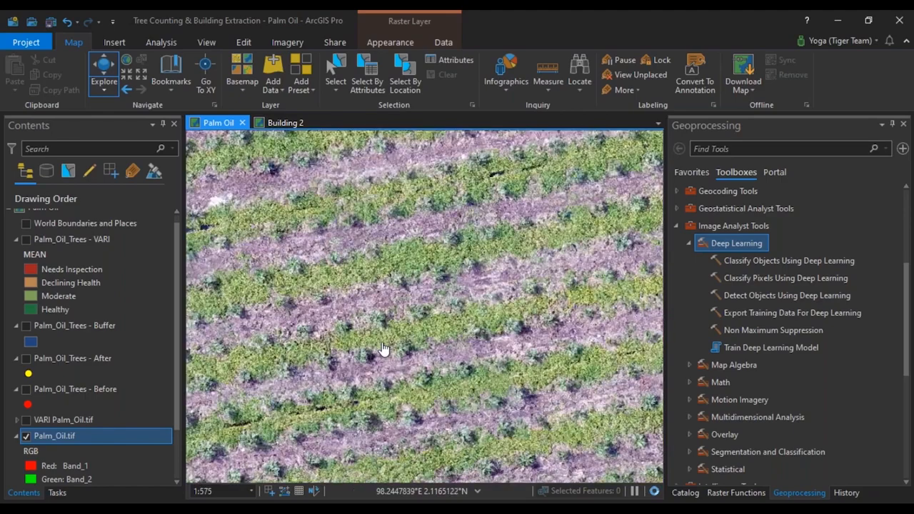
scroll(414, 322, "down", 4)
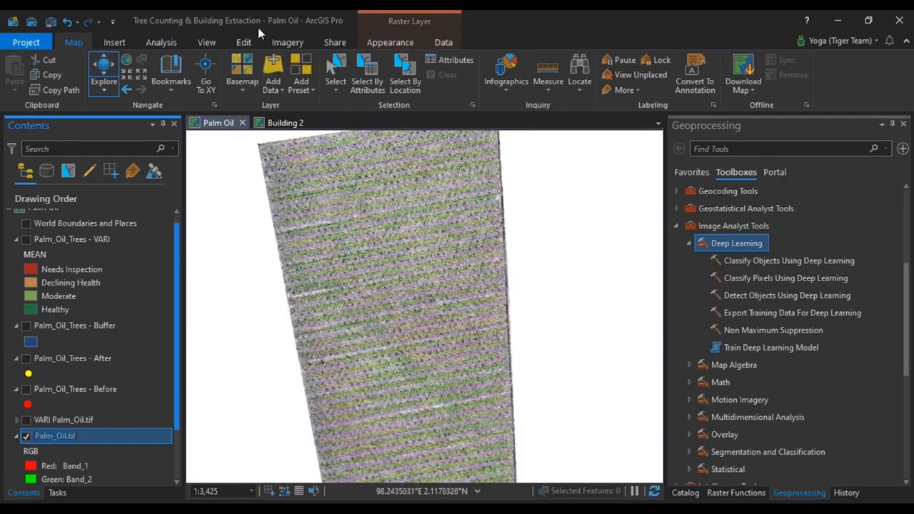
left_click(287, 42)
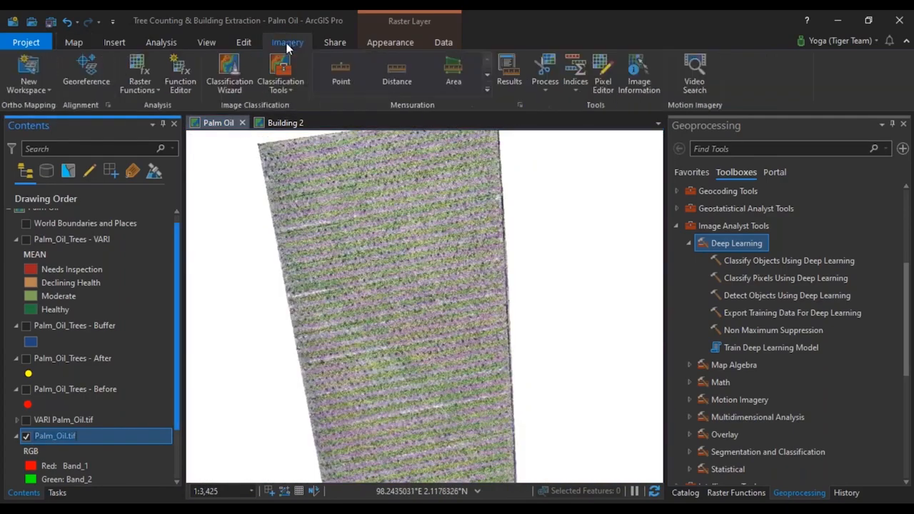
left_click(289, 94)
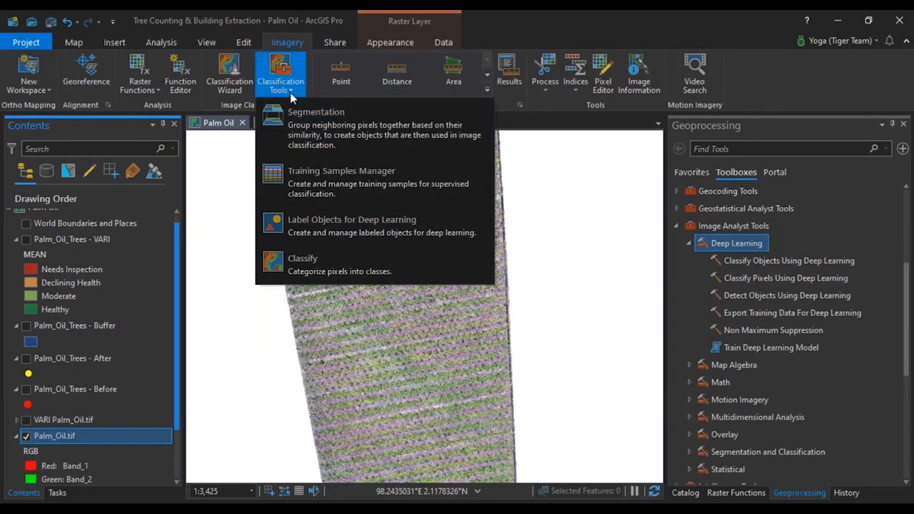
left_click(333, 238)
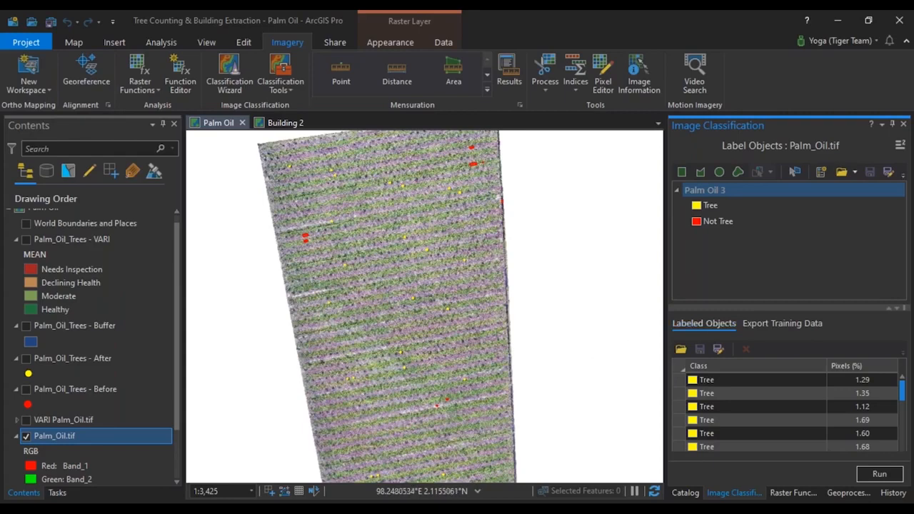
Step: Review the Tree and Not Tree classes in the Palm Oil 3 schema
left_click(709, 205)
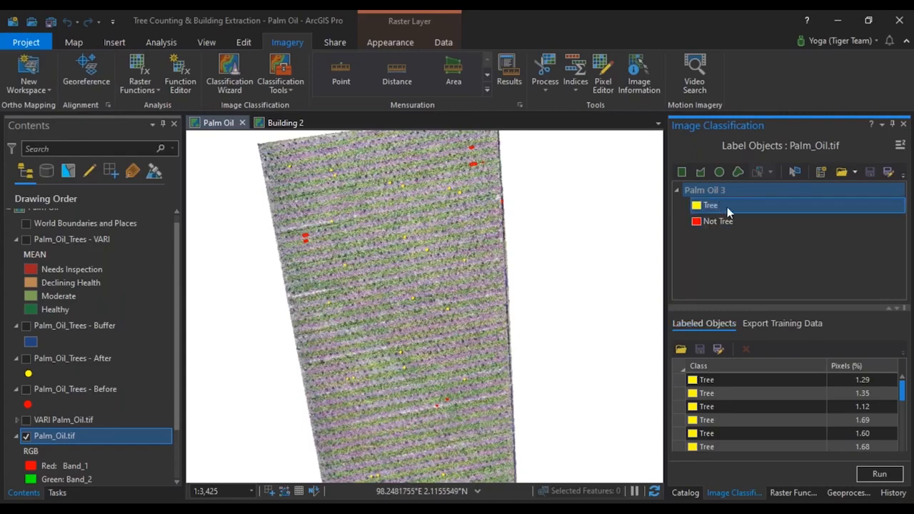
left_click(739, 274)
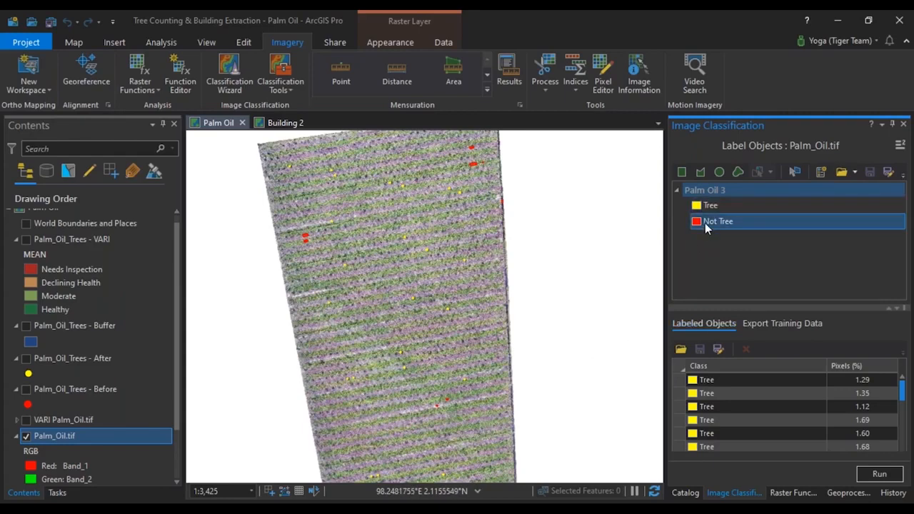
left_click(718, 206)
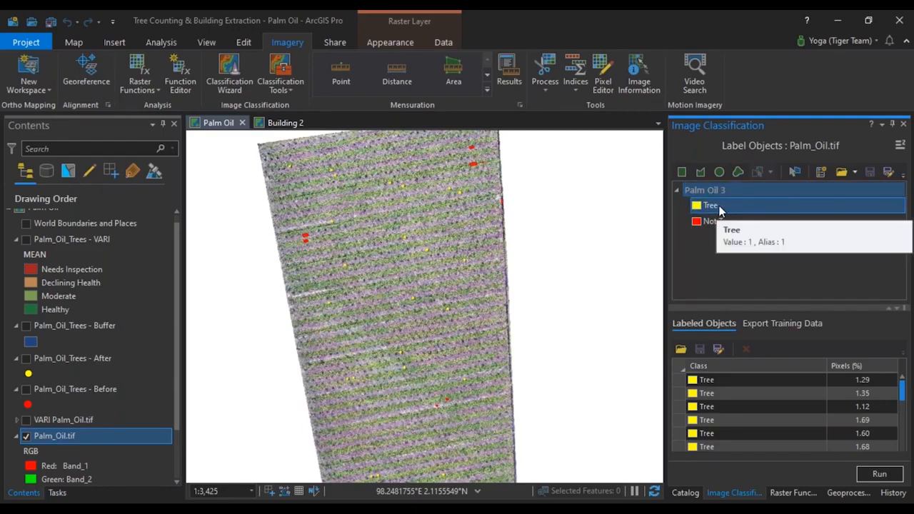
left_click(723, 222)
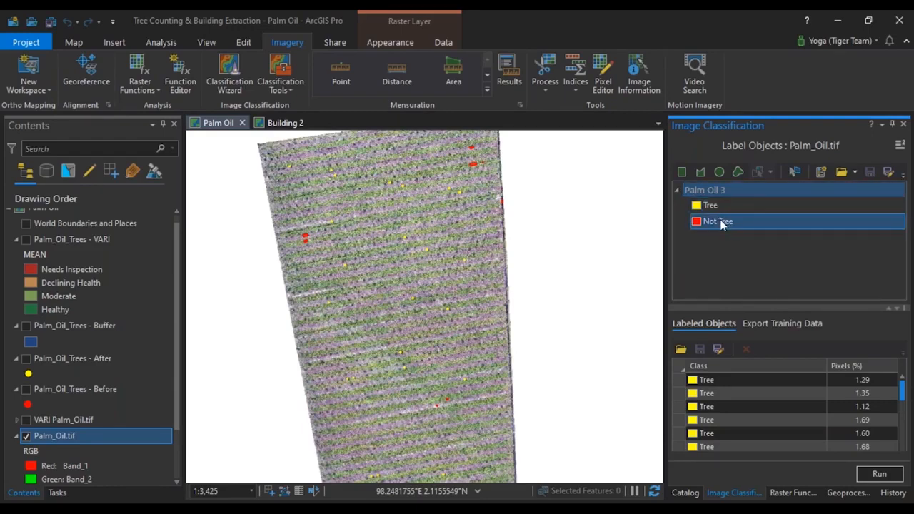
Step: Examine the existing Tree samples circled in yellow on the plantation imagery and their entries among the labeled objects
scroll(314, 215, "up", 3)
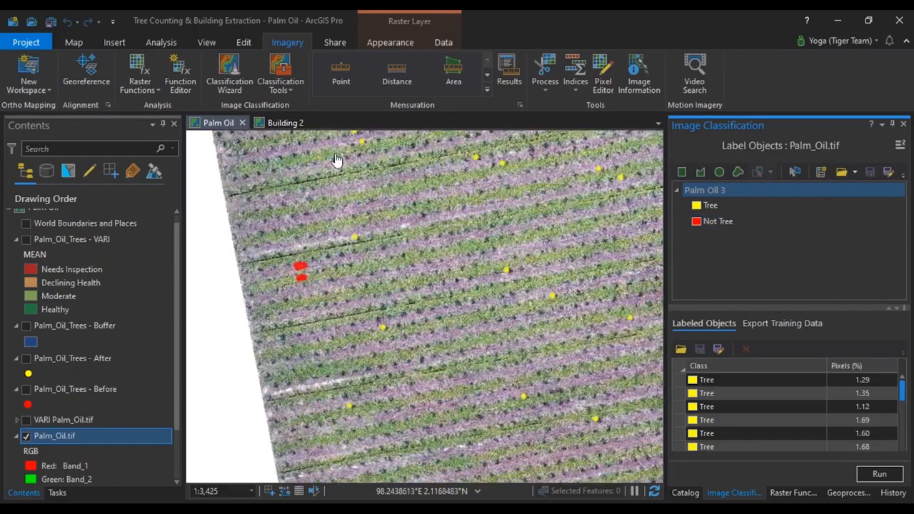
scroll(337, 160, "up", 2)
scroll(386, 238, "up", 4)
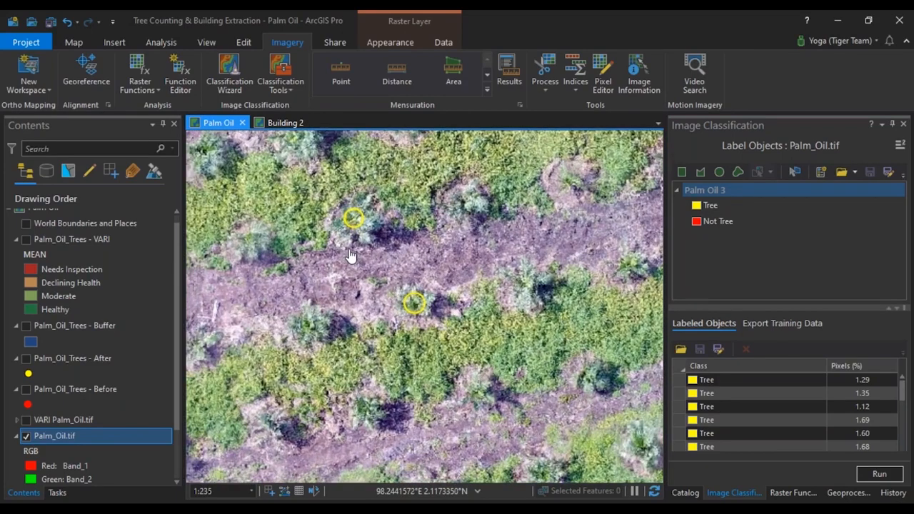
scroll(351, 255, "up", 1)
left_click_drag(362, 257, 444, 326)
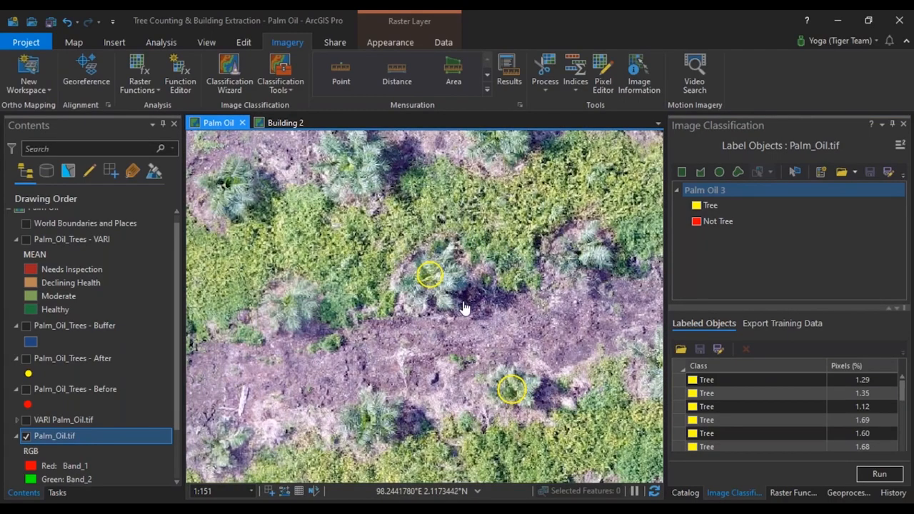
scroll(463, 308, "down", 3)
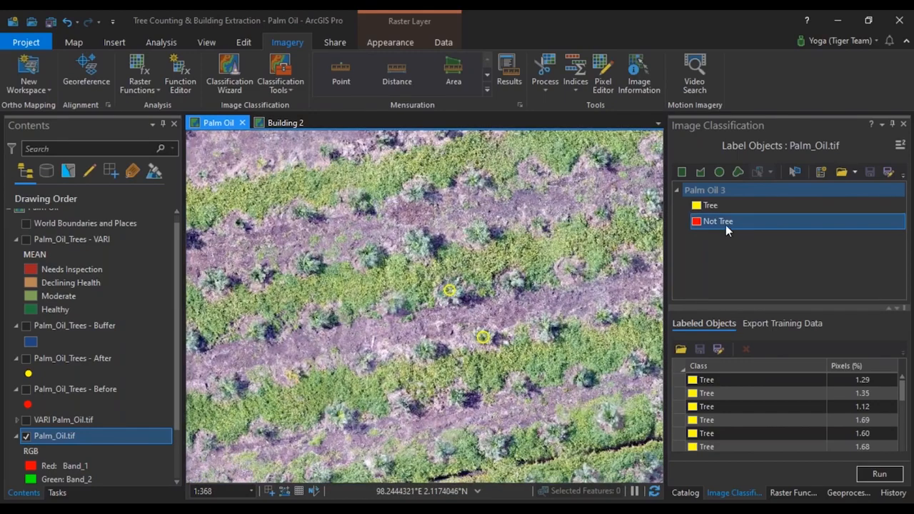
left_click(740, 395)
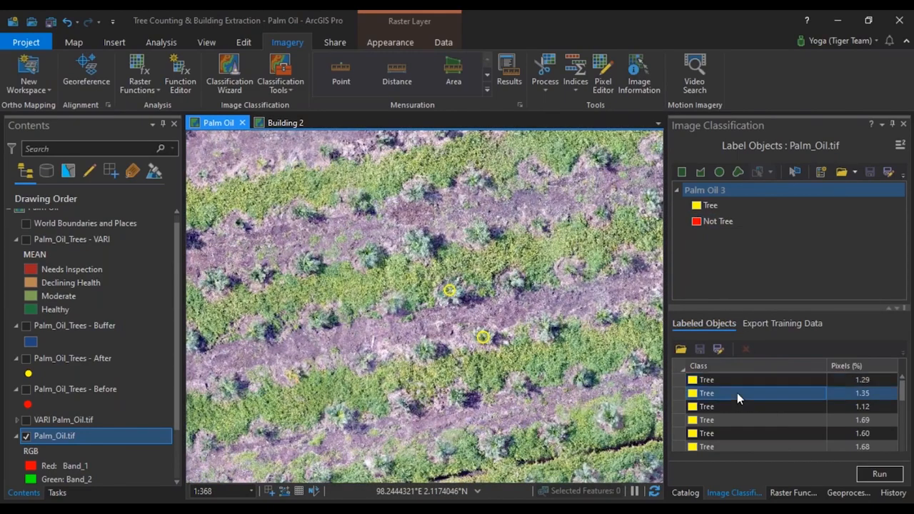
key("Up")
scroll(490, 374, "down", 4)
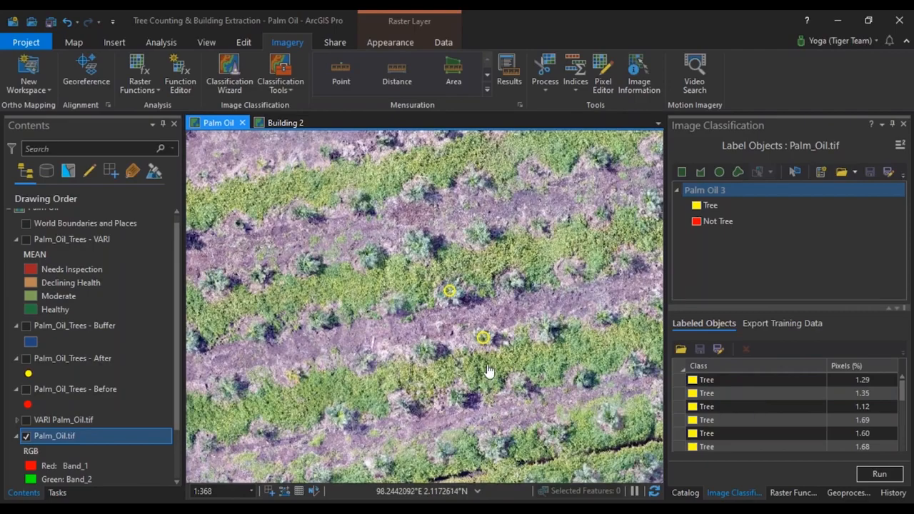
Step: Inspect up close how the yellow Tree circles cover the crowns of two neighbouring labeled palms
scroll(480, 349, "up", 5)
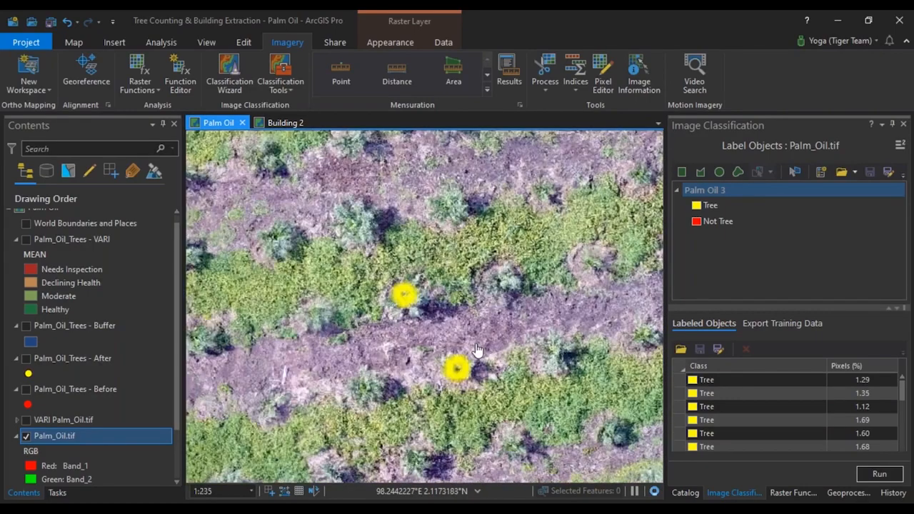
scroll(478, 350, "up", 5)
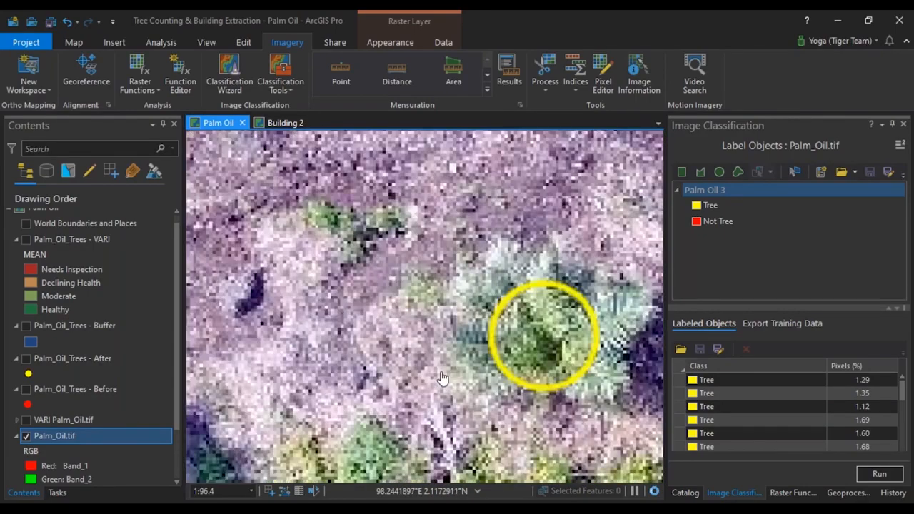
left_click_drag(560, 361, 460, 341)
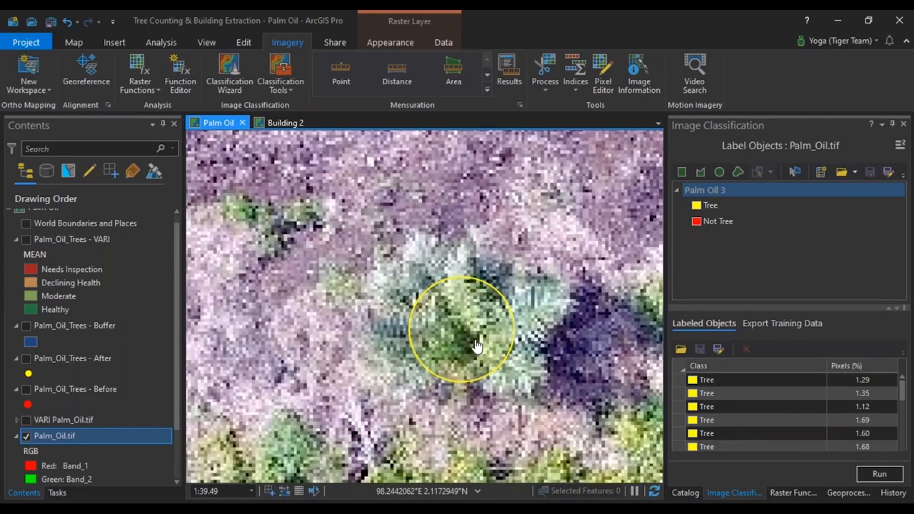
scroll(477, 346, "down", 3)
left_click_drag(388, 283, 398, 313)
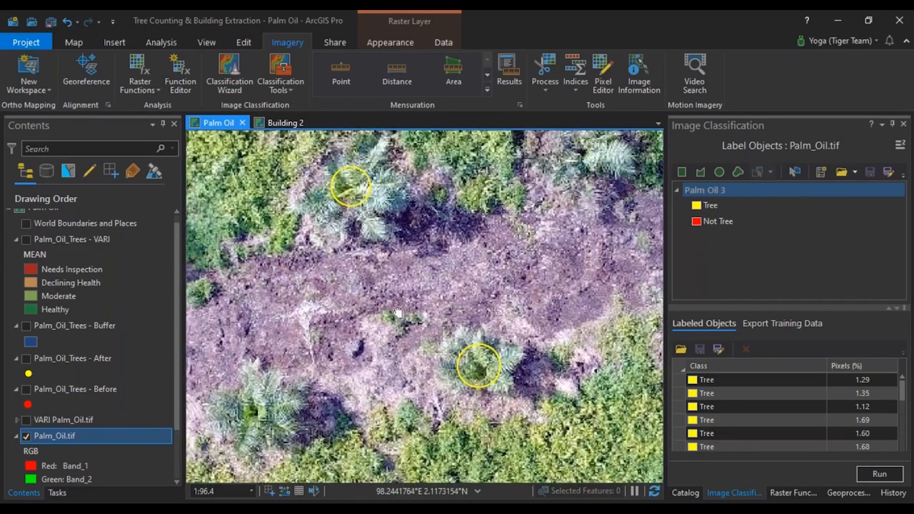
left_click_drag(344, 201, 355, 266)
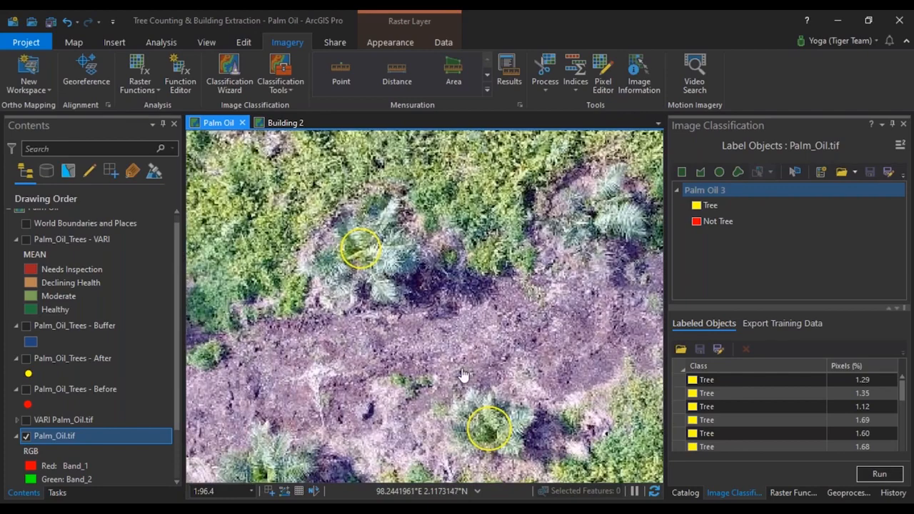
scroll(333, 237, "up", 4)
scroll(468, 193, "down", 3)
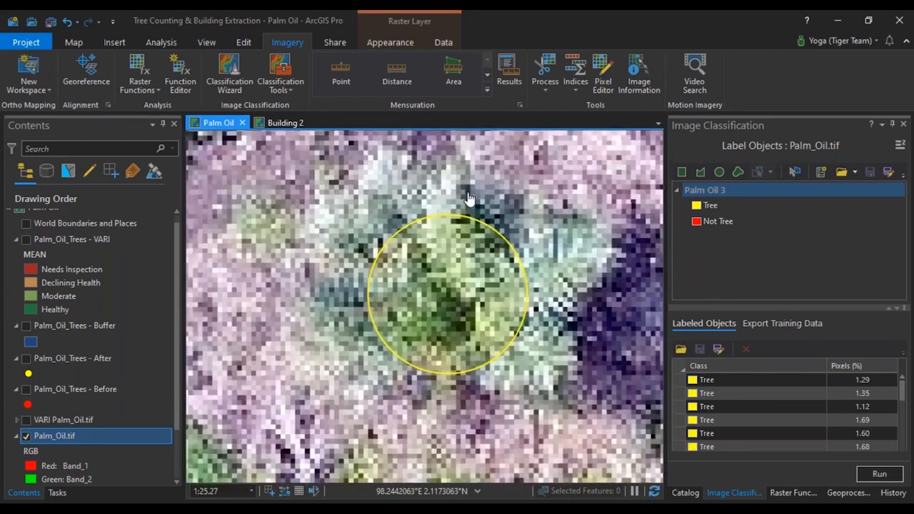
scroll(470, 254, "up", 2)
scroll(470, 253, "up", 1)
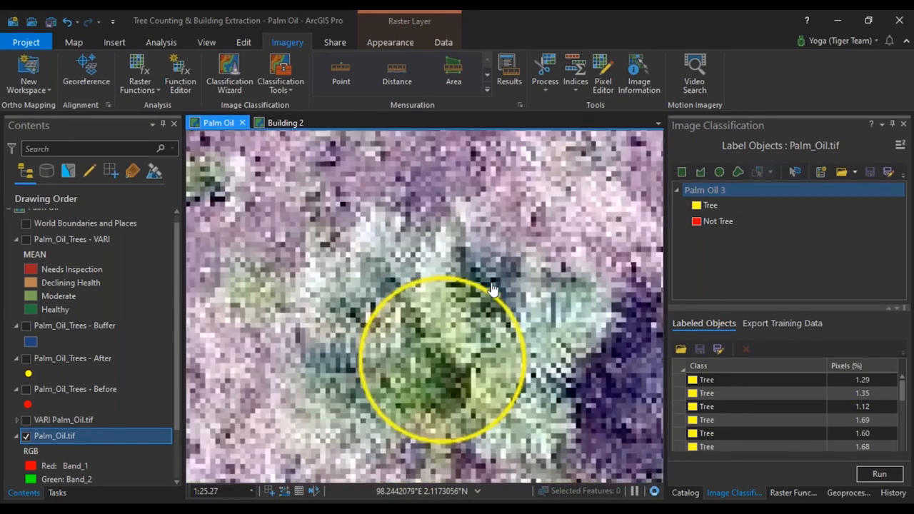
scroll(472, 252, "down", 1)
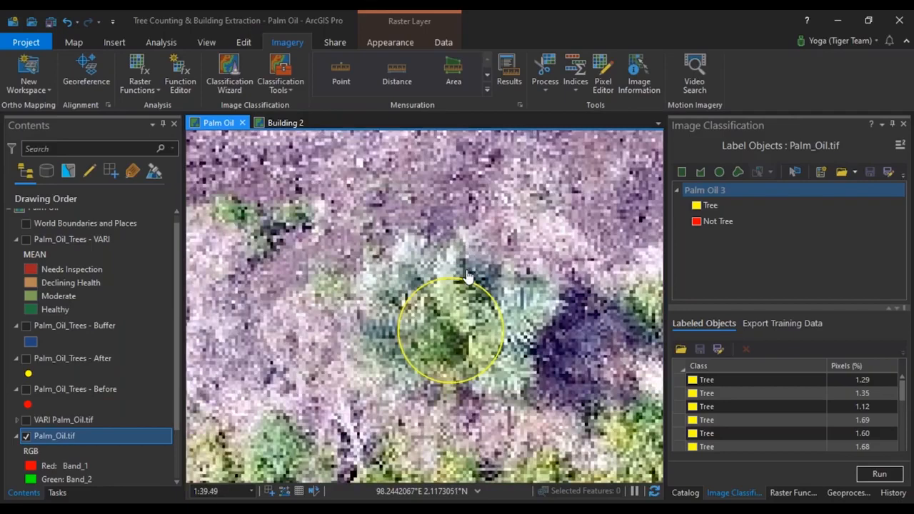
scroll(468, 275, "down", 2)
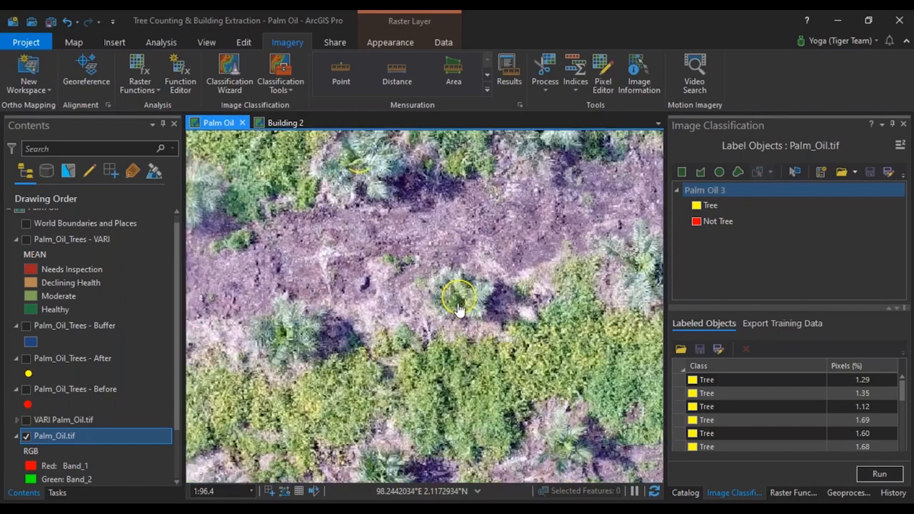
scroll(461, 306, "up", 1)
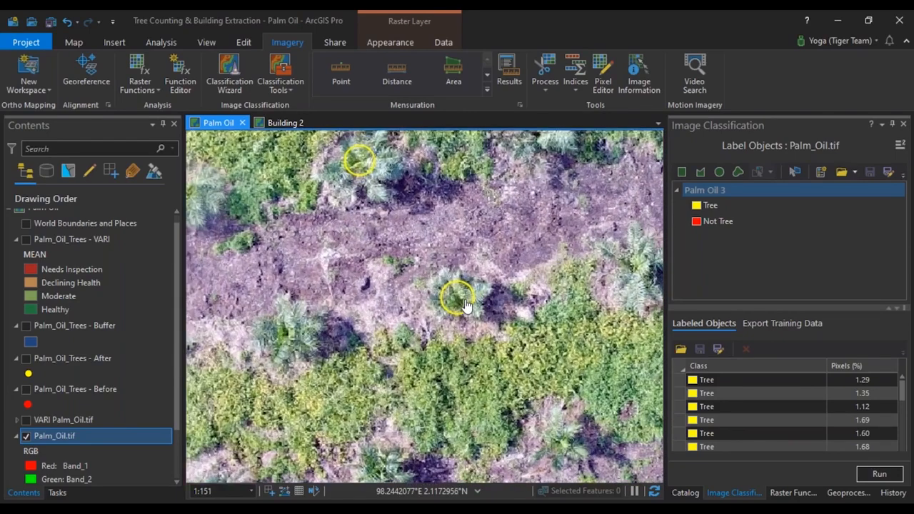
scroll(450, 305, "up", 1)
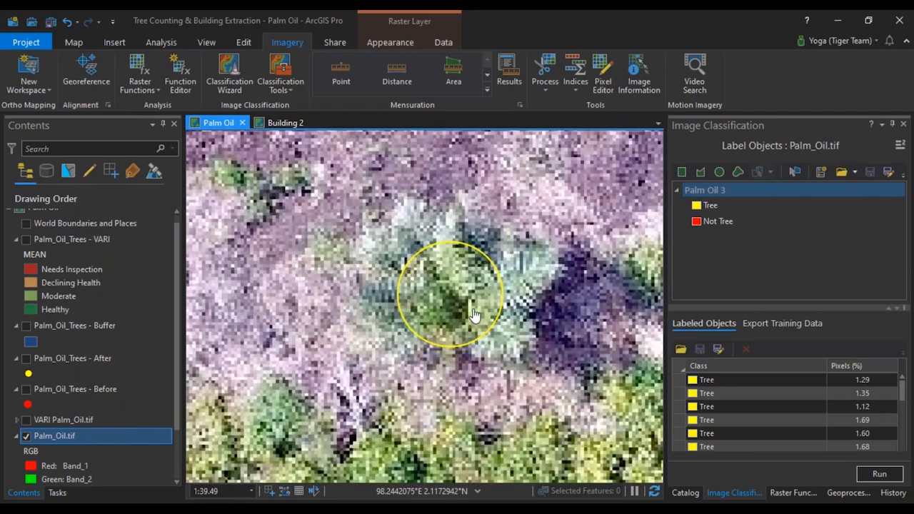
scroll(473, 314, "down", 8)
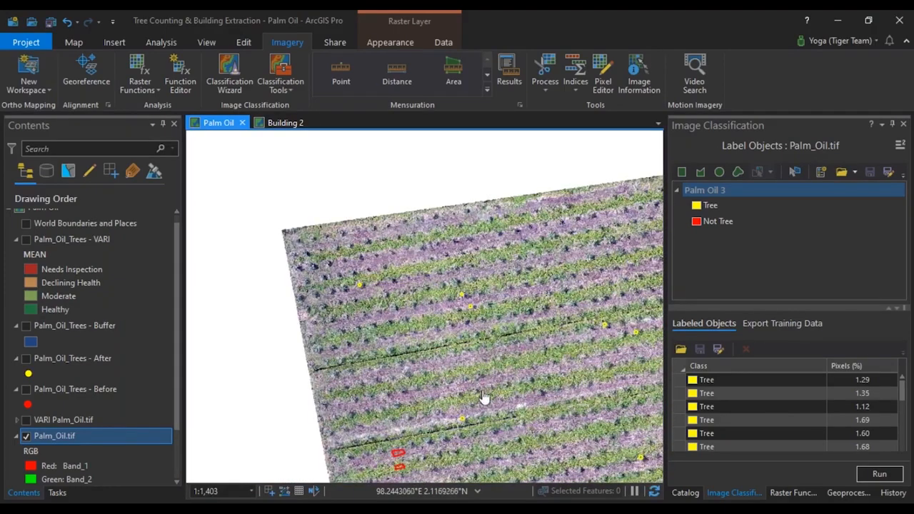
Step: Examine up close the two red Not Tree polygons drawn over bare soil and low vegetation between the palm rows
left_click_drag(460, 389, 432, 325)
scroll(359, 388, "up", 2)
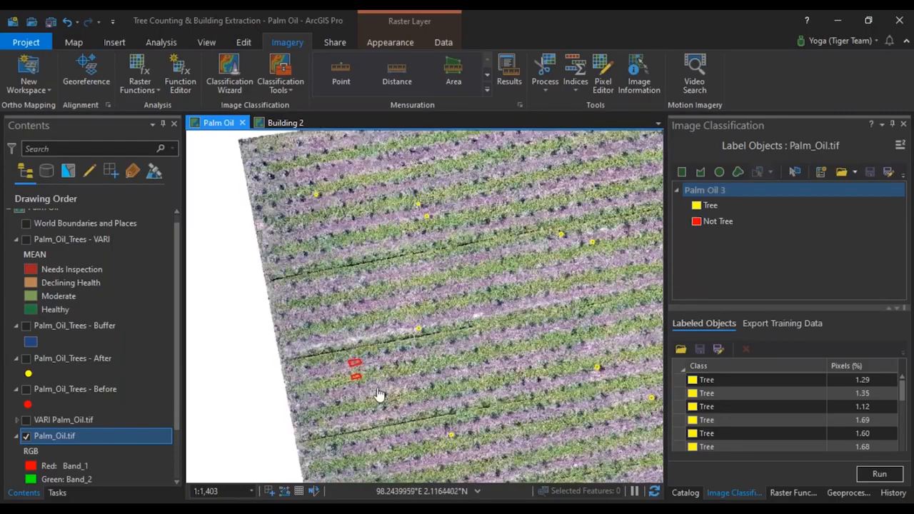
scroll(358, 386, "up", 3)
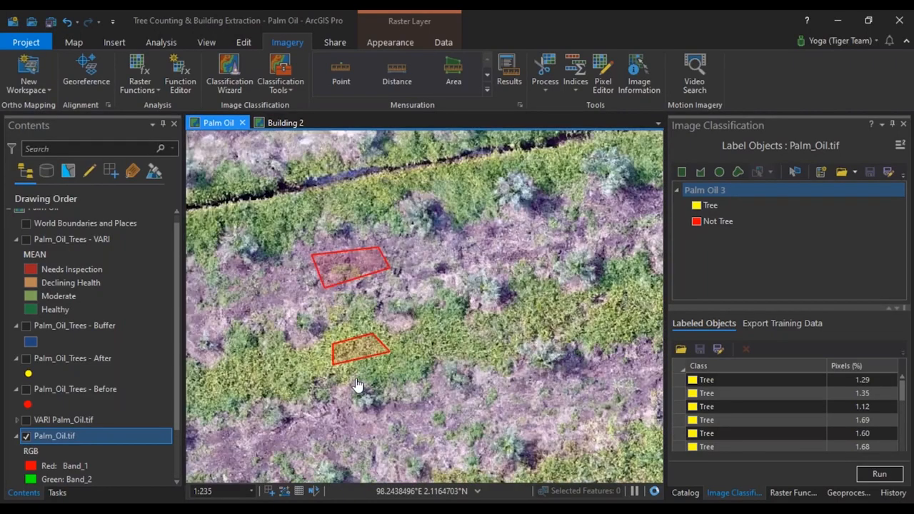
scroll(357, 357, "up", 2)
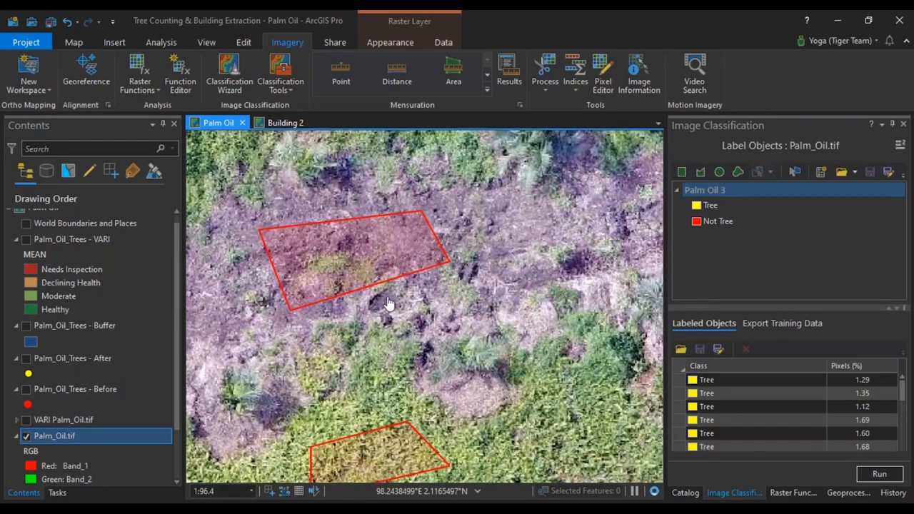
left_click_drag(388, 304, 440, 284)
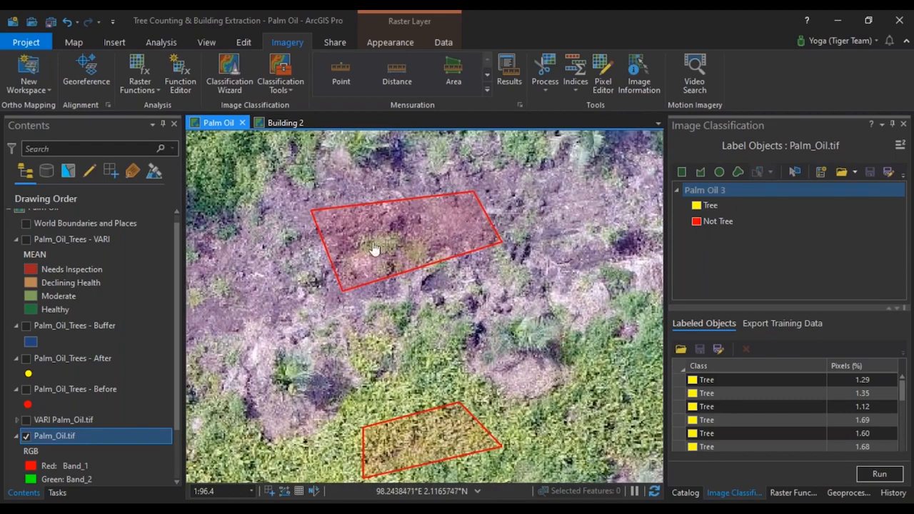
scroll(440, 345, "down", 1)
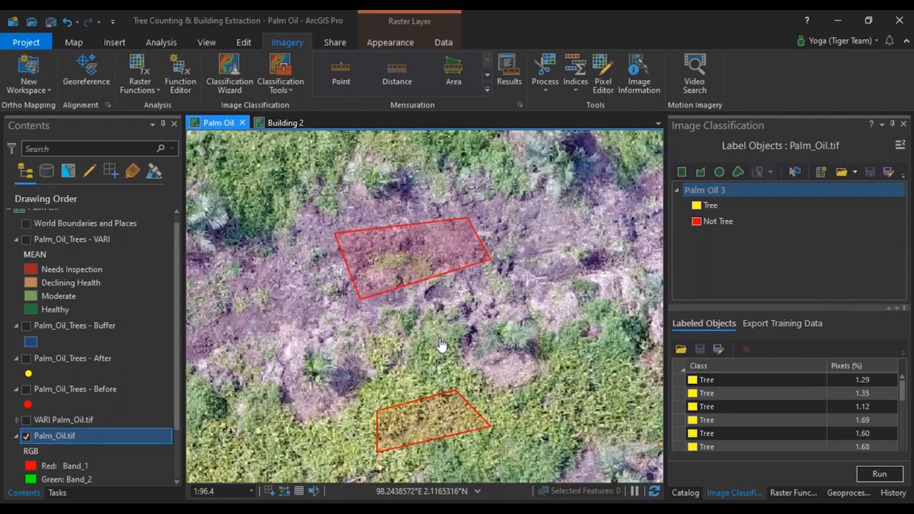
scroll(441, 345, "down", 3)
scroll(426, 331, "down", 5)
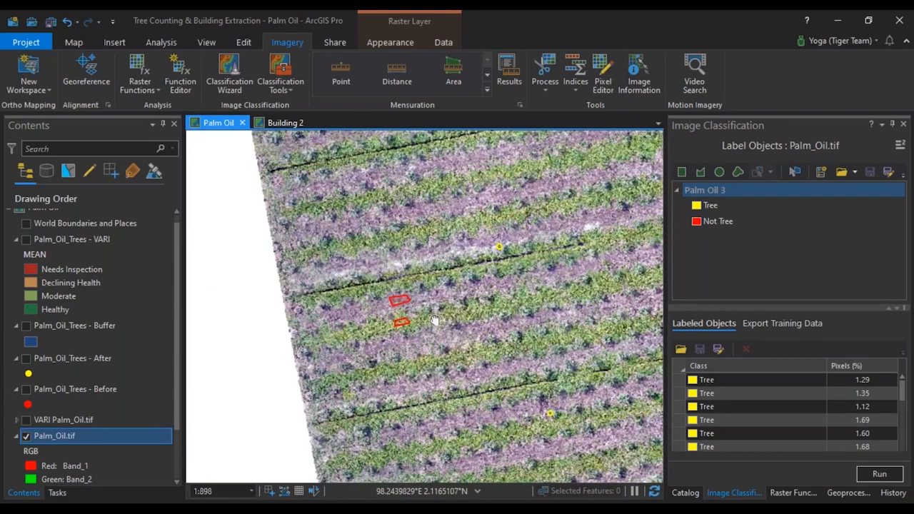
left_click_drag(440, 322, 380, 317)
Step: Close the Label Objects session for Palm_Oil.tif, saving the modified labeled objects for the current session
left_click(782, 205)
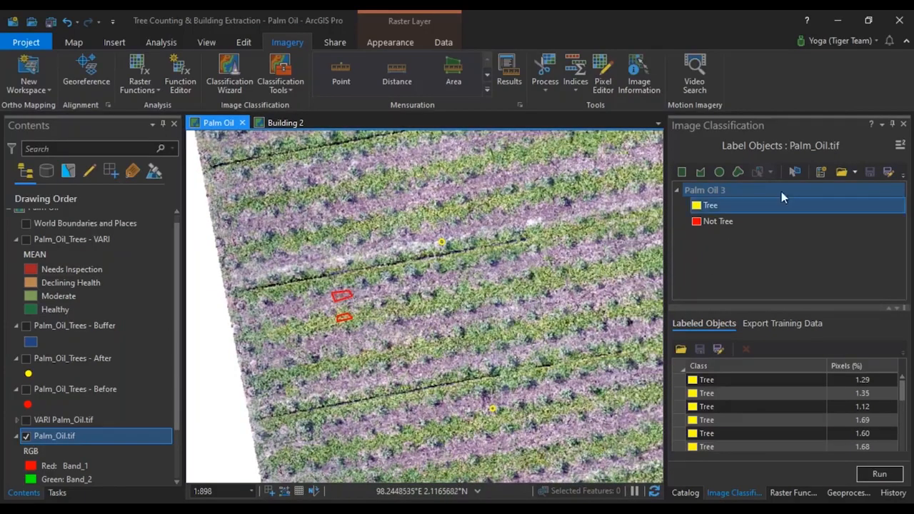
left_click(904, 123)
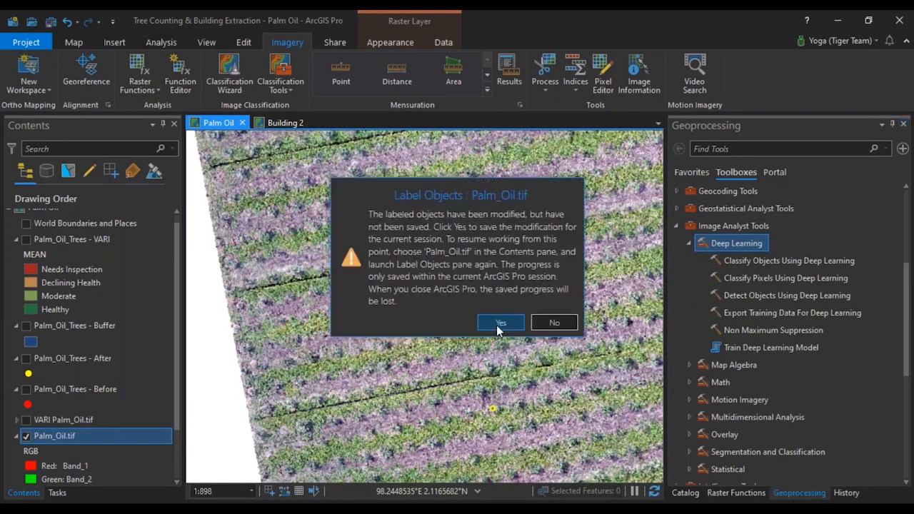
left_click(496, 325)
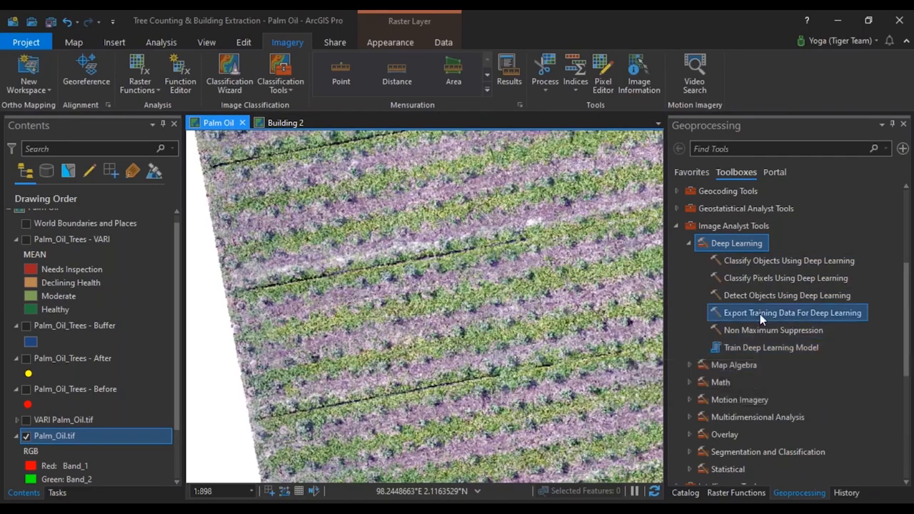
Step: Review the Deep Learning toolset in Image Analyst Tools, especially Export Training Data For Deep Learning and Train Deep Learning Model
scroll(796, 305, "up", 5)
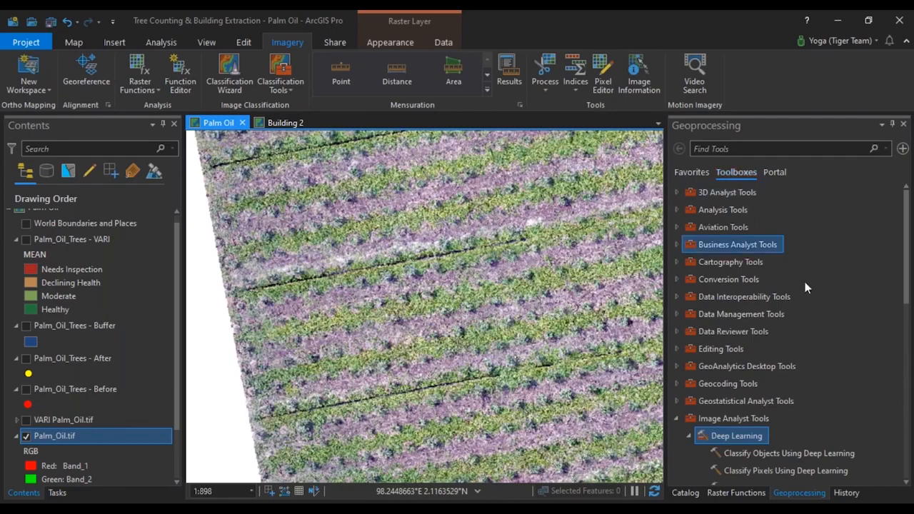
scroll(815, 322, "down", 3)
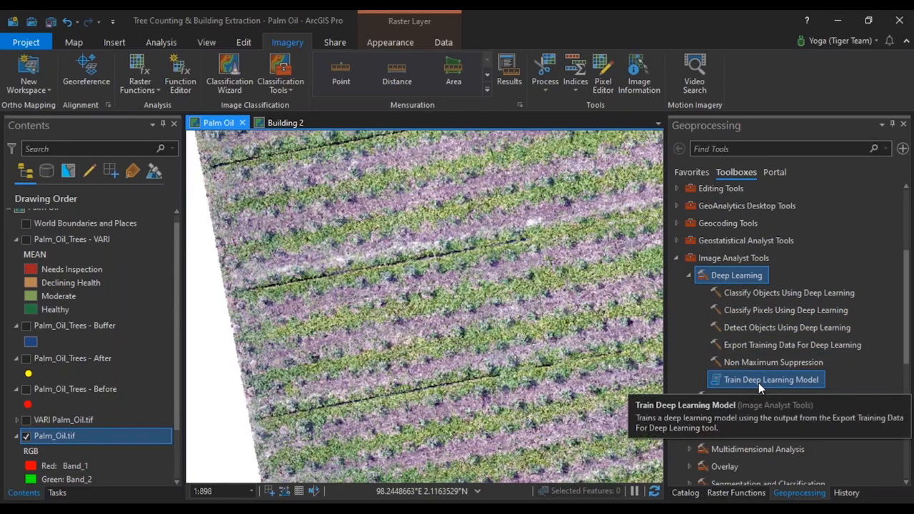
left_click(773, 350)
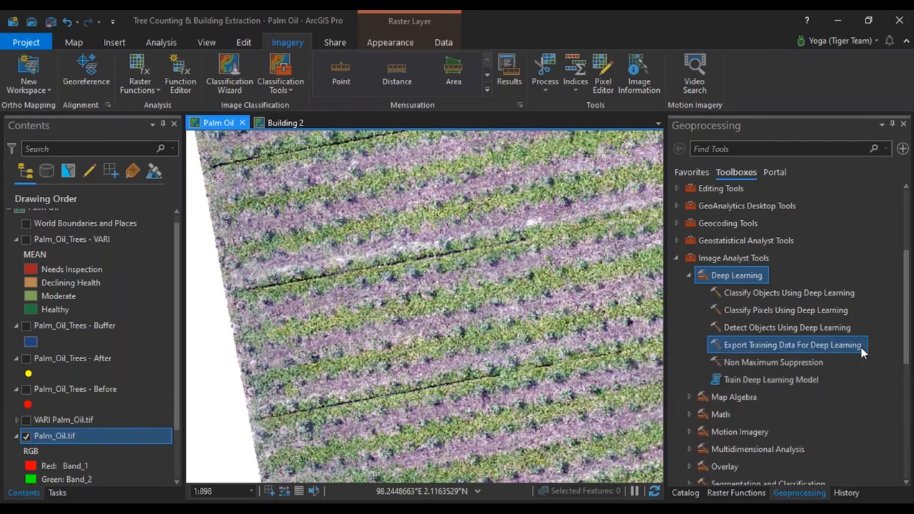
left_click(731, 381)
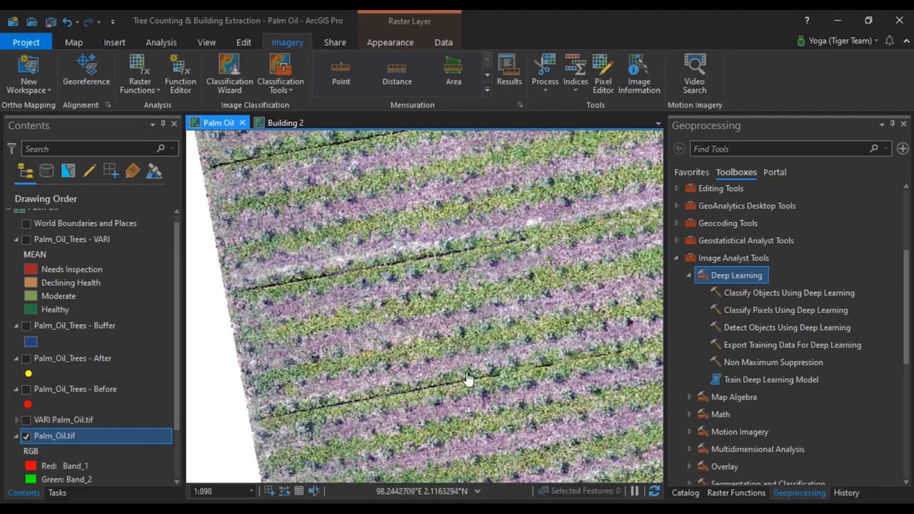
Step: Go to the Trees 1 bookmark of the Palm Oil map
key("Down")
key("Left")
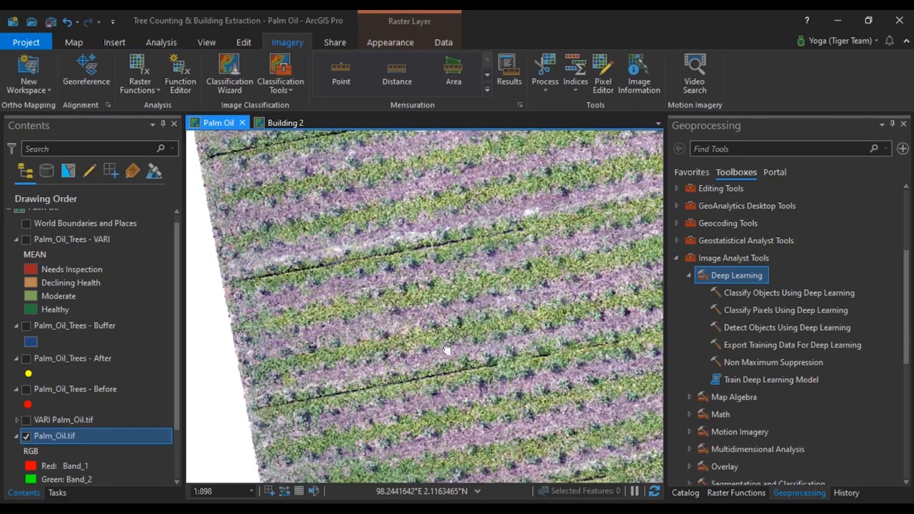
scroll(436, 375, "down", 4)
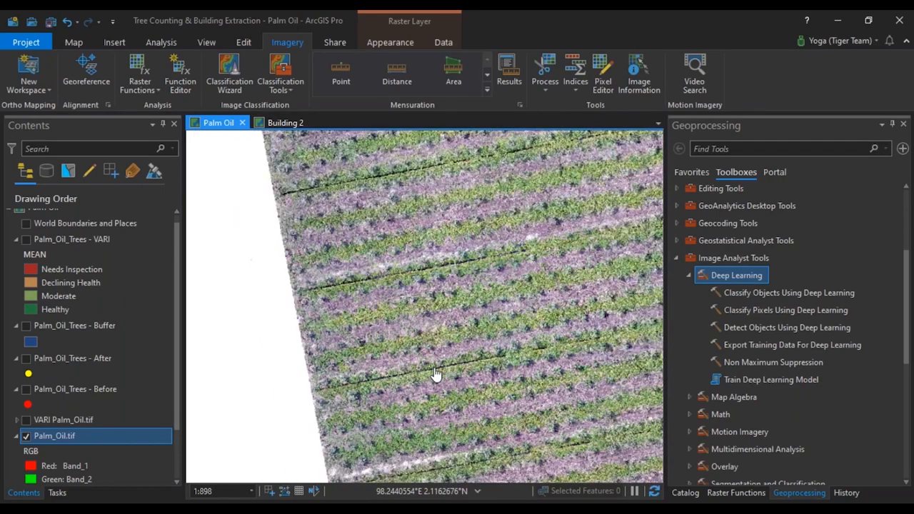
left_click_drag(426, 367, 293, 323)
left_click(67, 46)
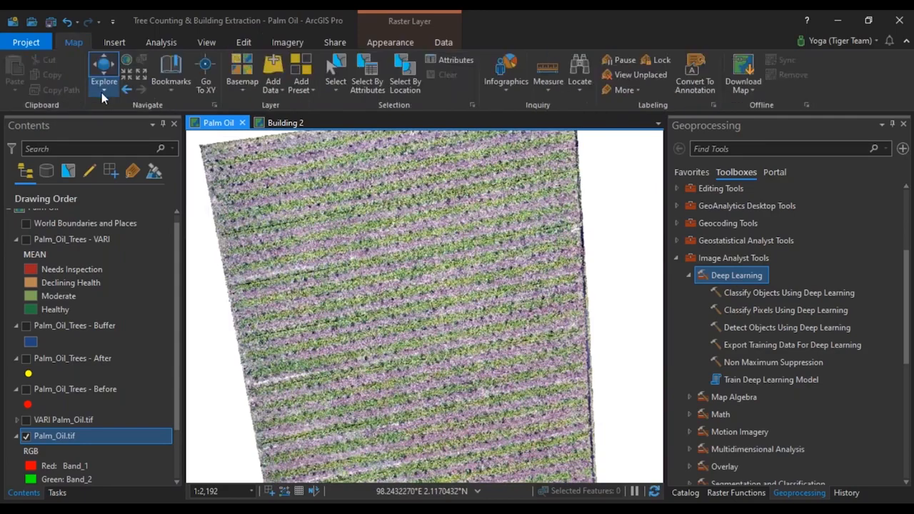
left_click(164, 93)
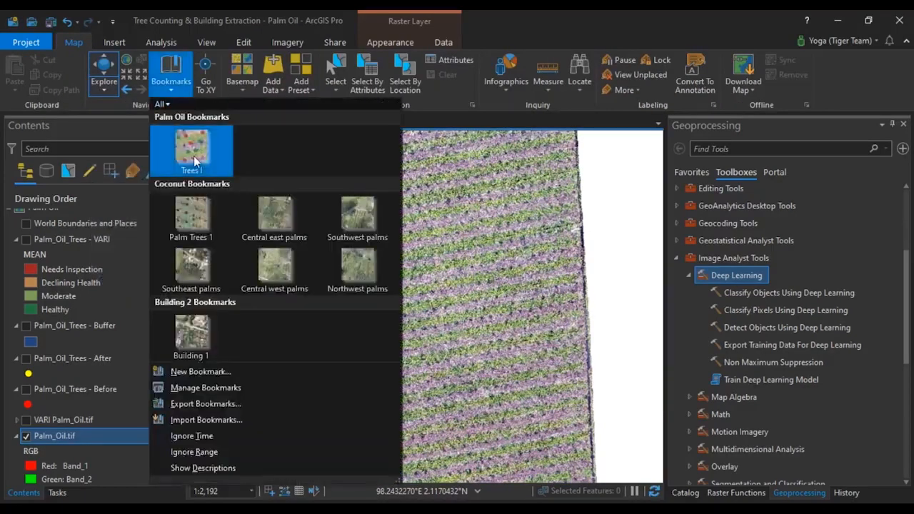
left_click(222, 182)
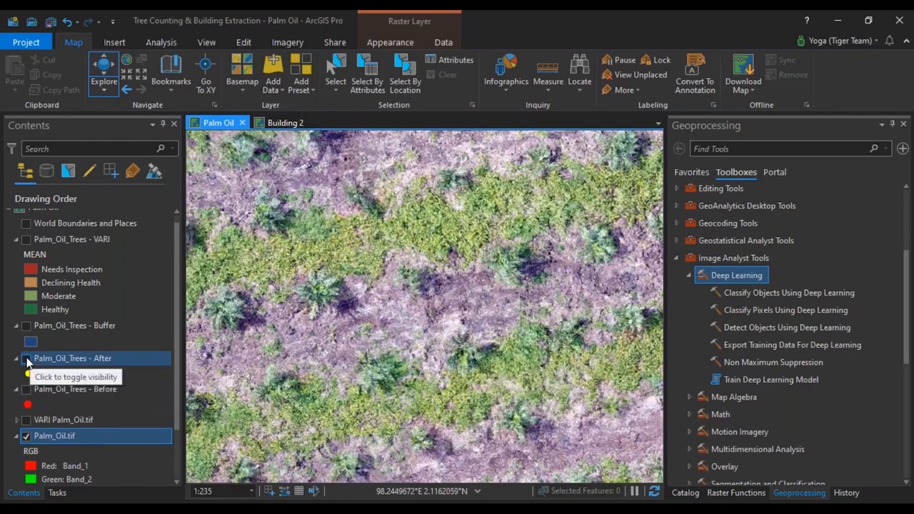
Step: Display the Palm_Oil_Trees - Before points without the After points and inspect their placement relative to the palm crowns
left_click(26, 359)
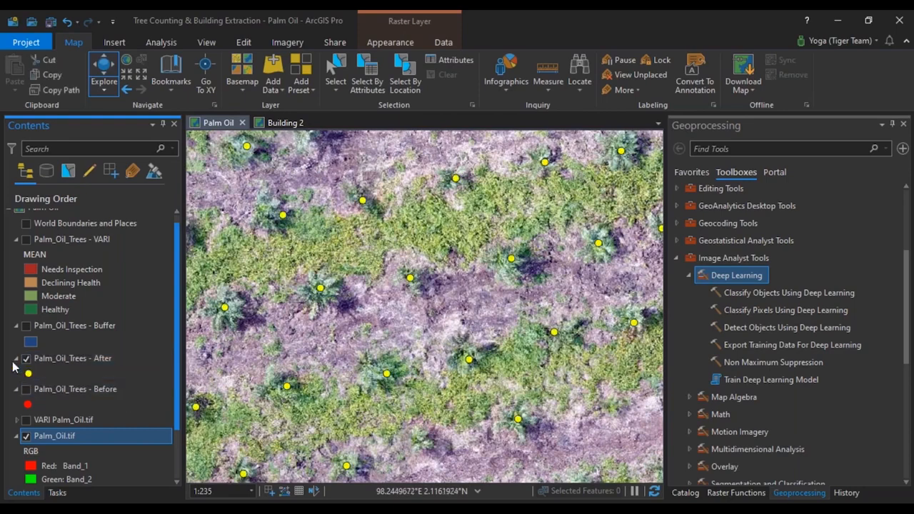
left_click(27, 359)
left_click(27, 389)
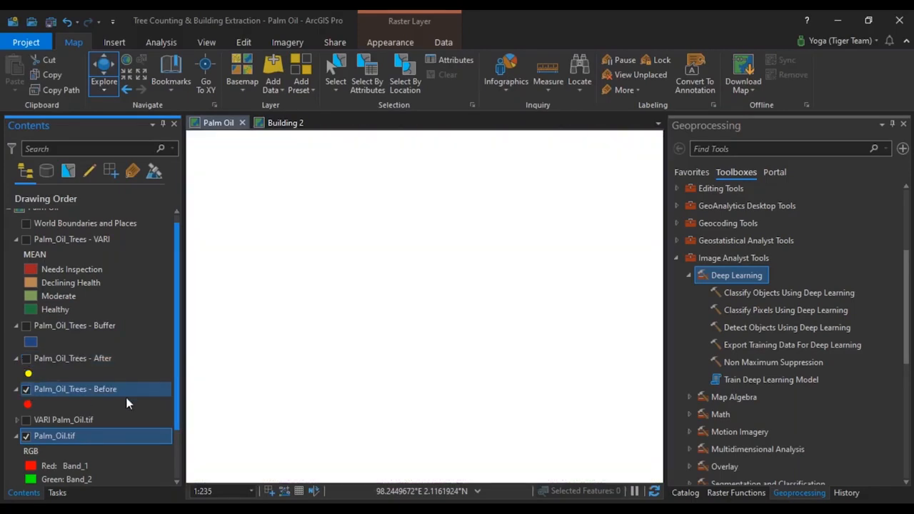
left_click(114, 394)
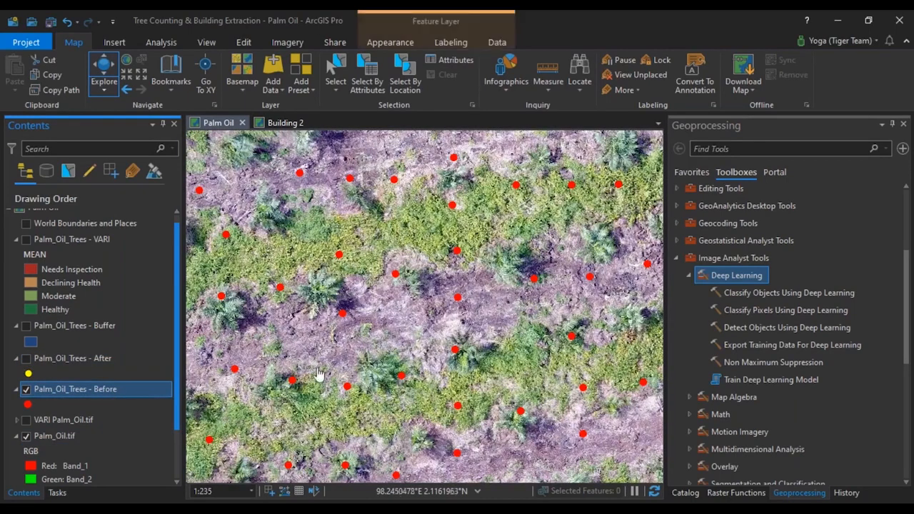
left_click_drag(319, 373, 339, 370)
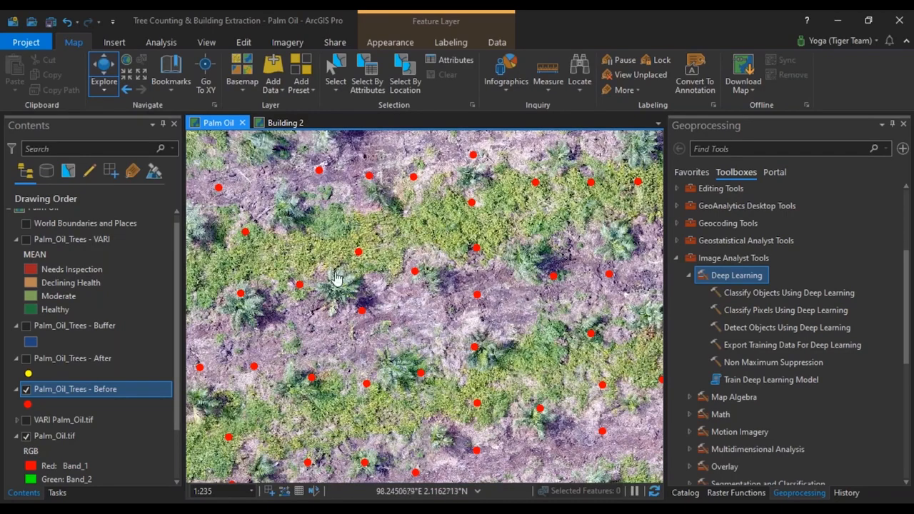
scroll(343, 288, "up", 5)
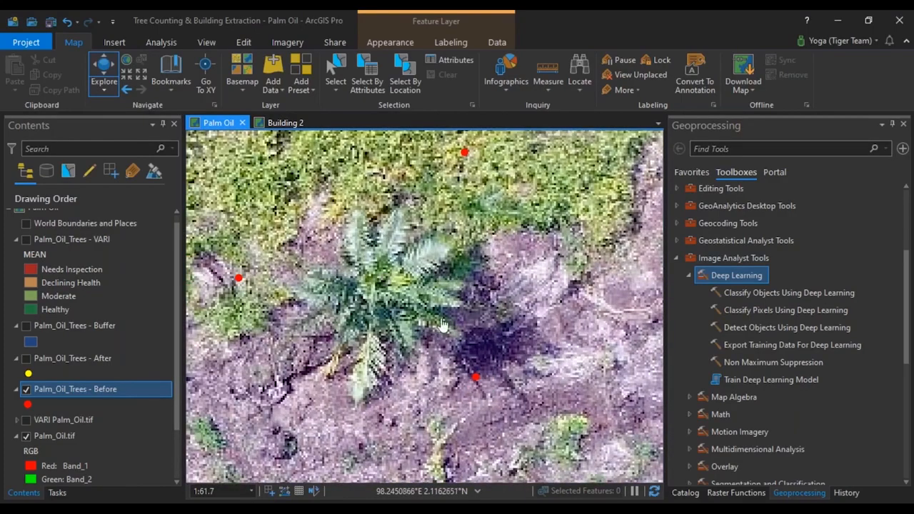
scroll(442, 325, "down", 6)
scroll(437, 330, "up", 3)
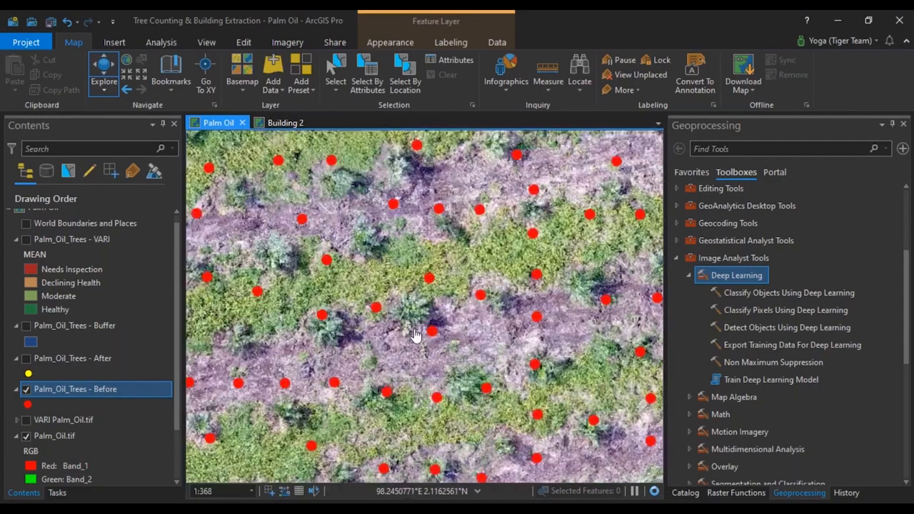
scroll(415, 335, "down", 2)
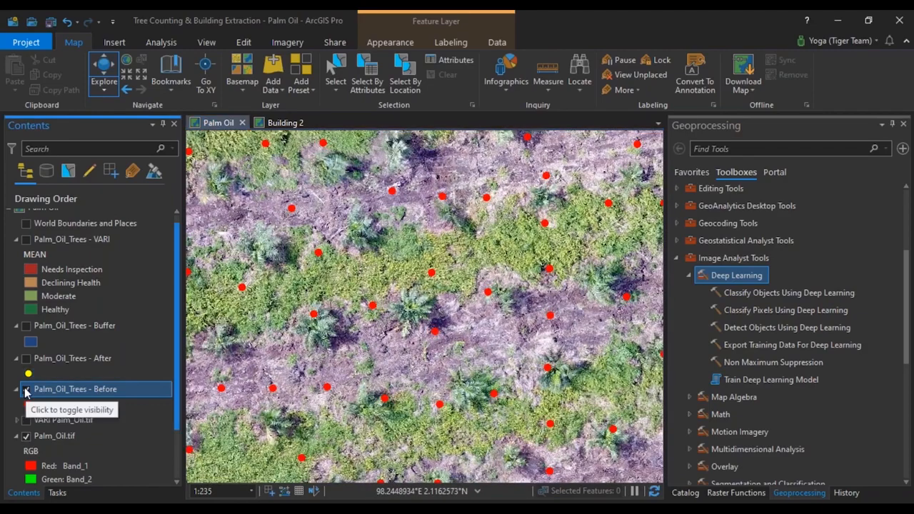
Step: Show Palm_Oil_Trees - After instead of Palm_Oil_Trees - Before, comparing both point sets against the palm crowns
left_click(25, 389)
left_click(26, 359)
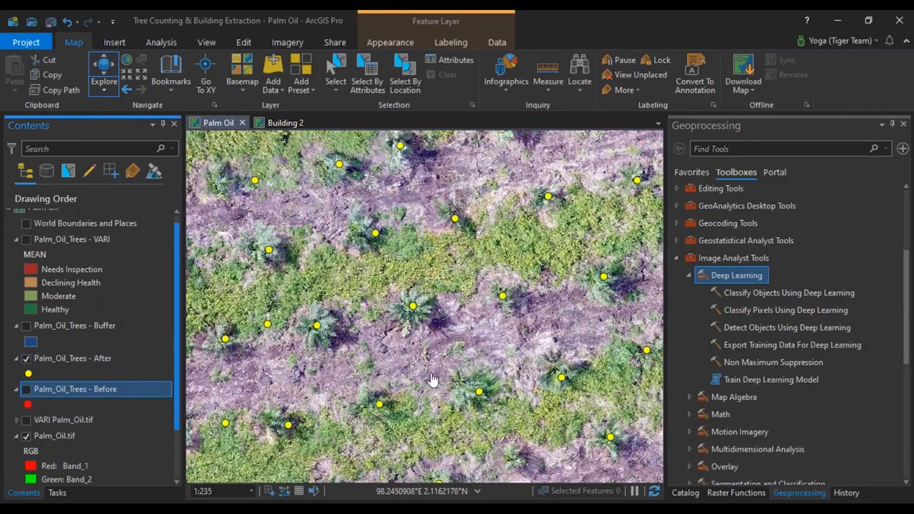
left_click_drag(440, 441, 419, 415)
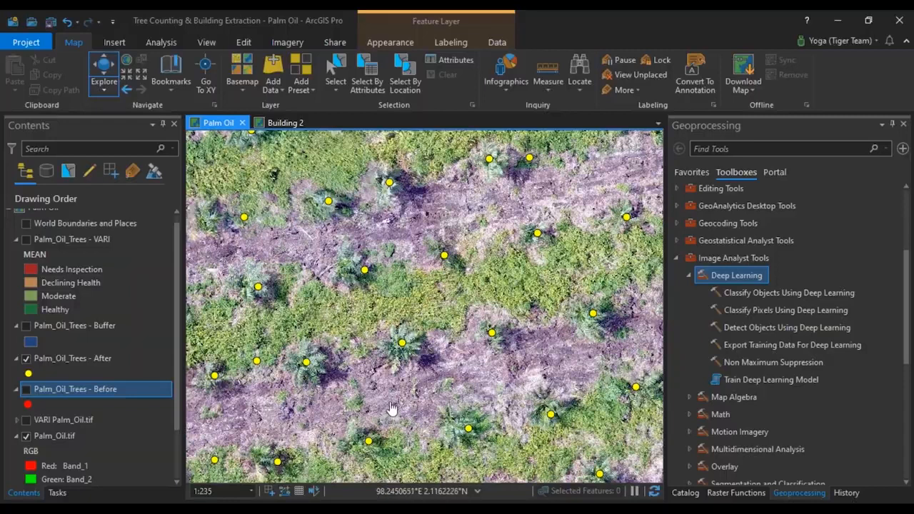
left_click_drag(392, 393, 407, 379)
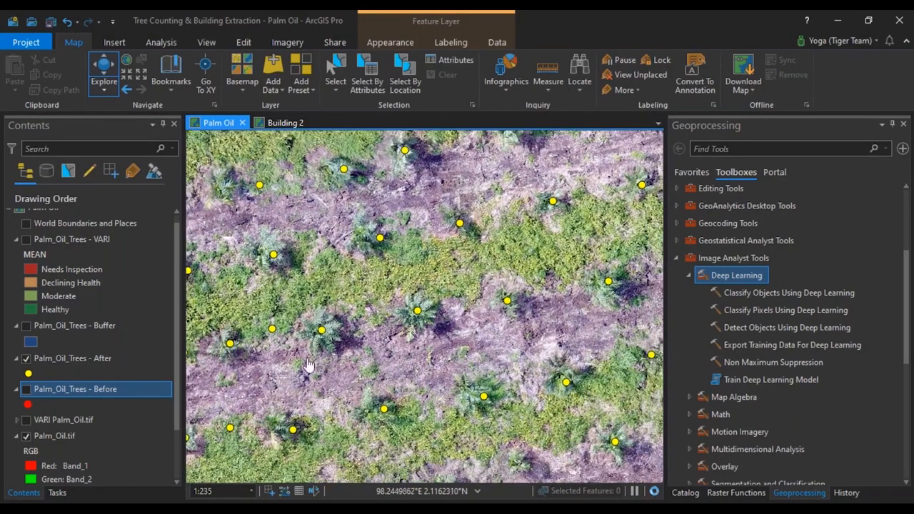
left_click_drag(285, 381, 279, 378)
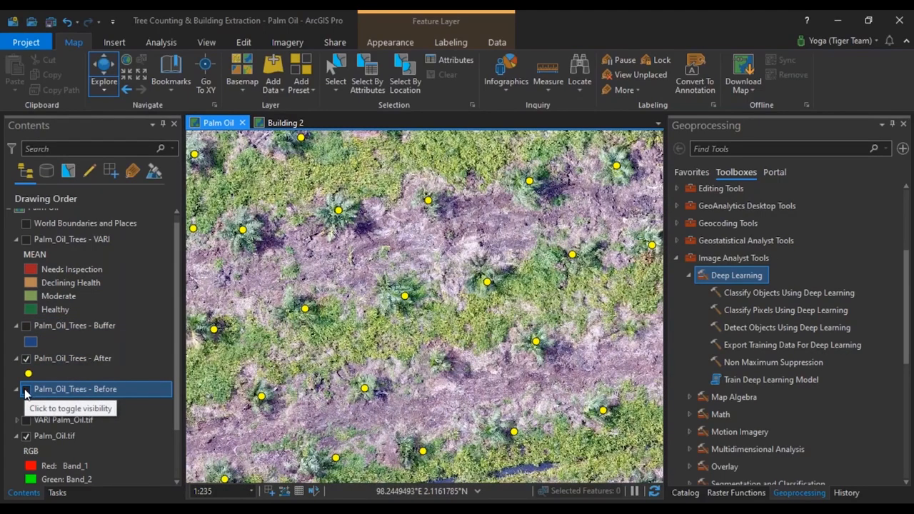
left_click(25, 390)
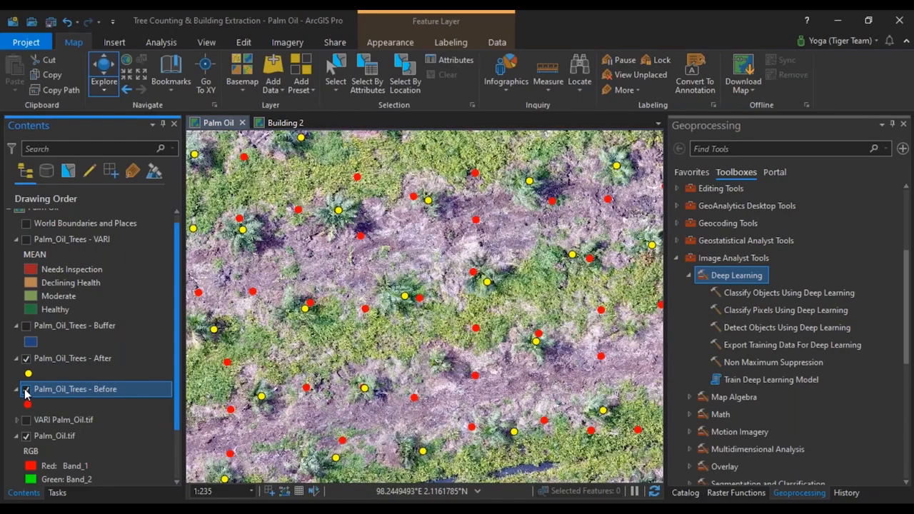
left_click(26, 391)
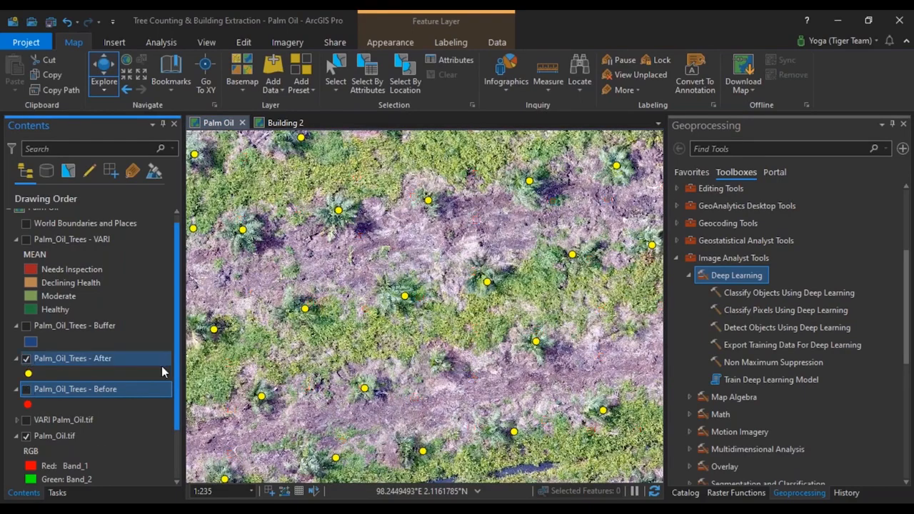
Step: Select the Palm_Oil.tif raster layer and open the raster functions for processing it
left_click(125, 360)
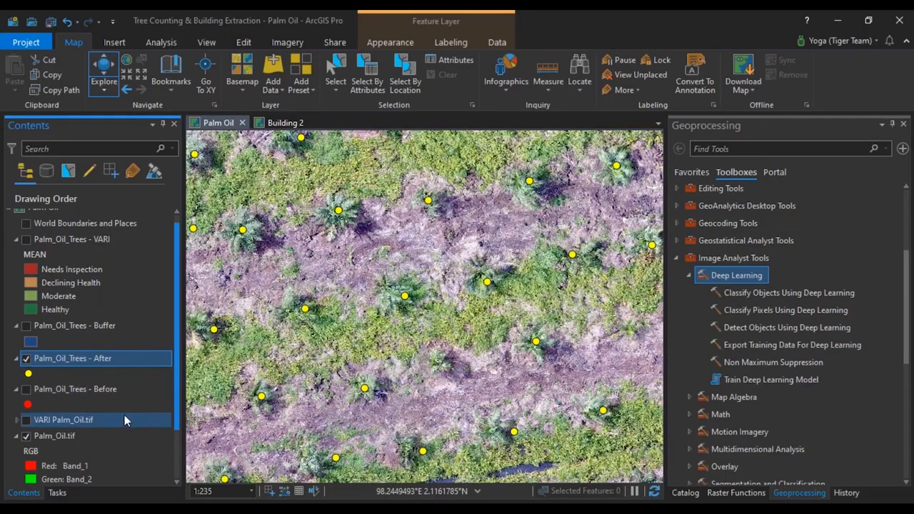
left_click(103, 435)
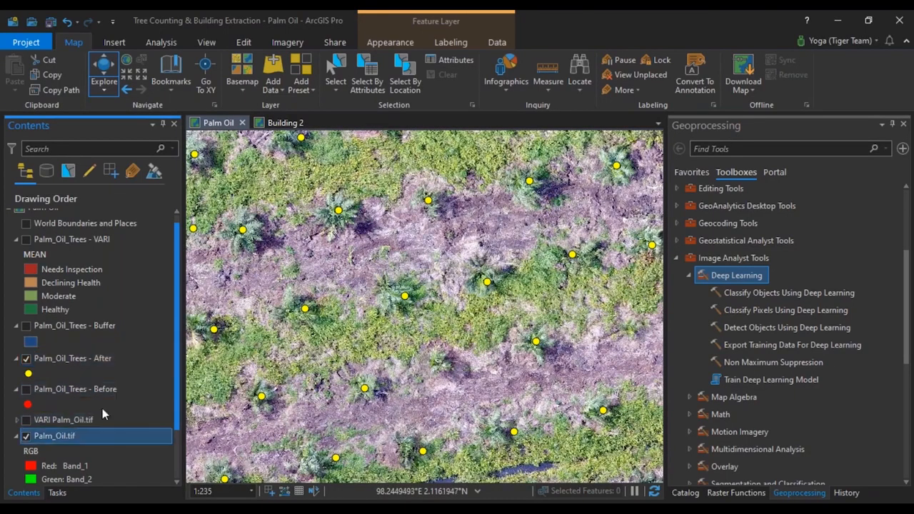
left_click(289, 42)
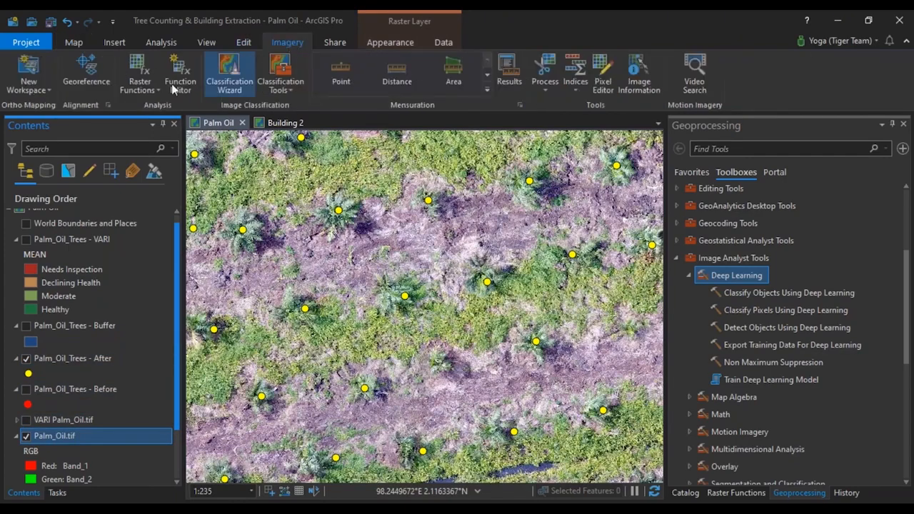
left_click(152, 96)
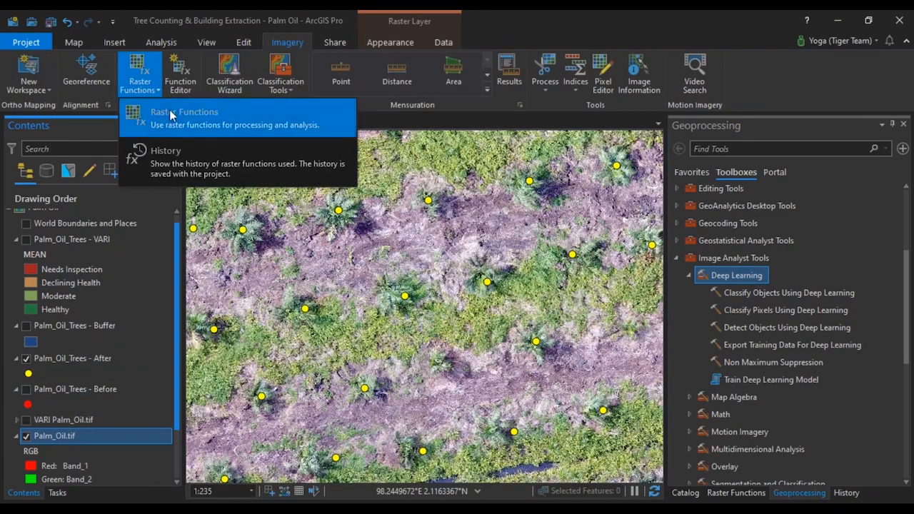
left_click(170, 112)
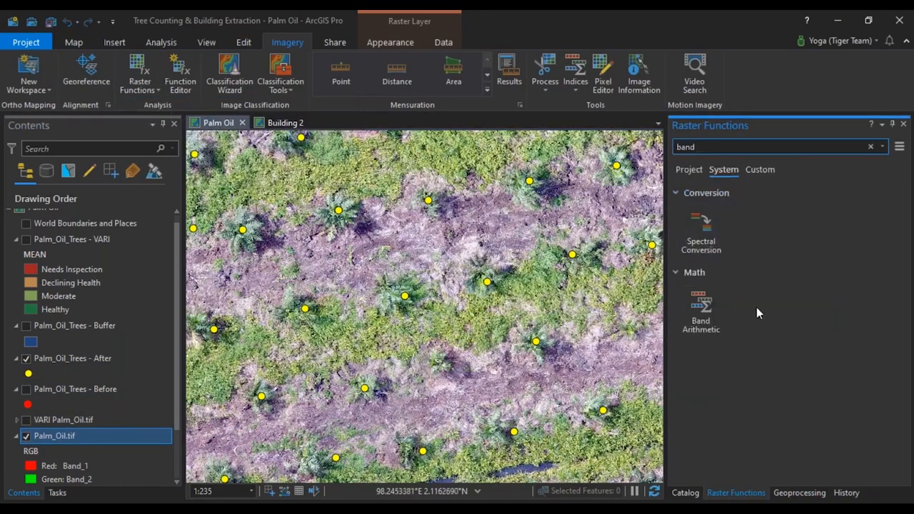
Step: Open the Band Arithmetic raster function and look through its available index methods, such as VARI, without changing the method
double_click(756, 149)
left_click(706, 325)
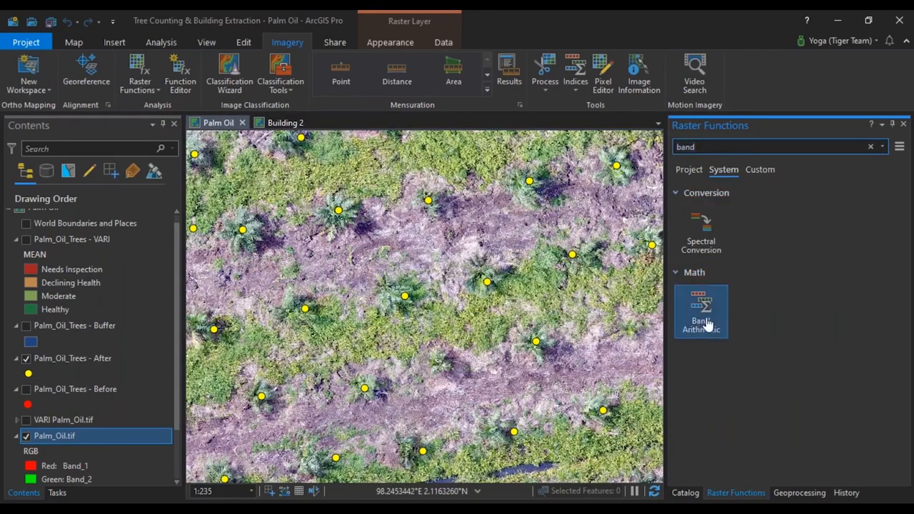
left_click(704, 322)
left_click(895, 248)
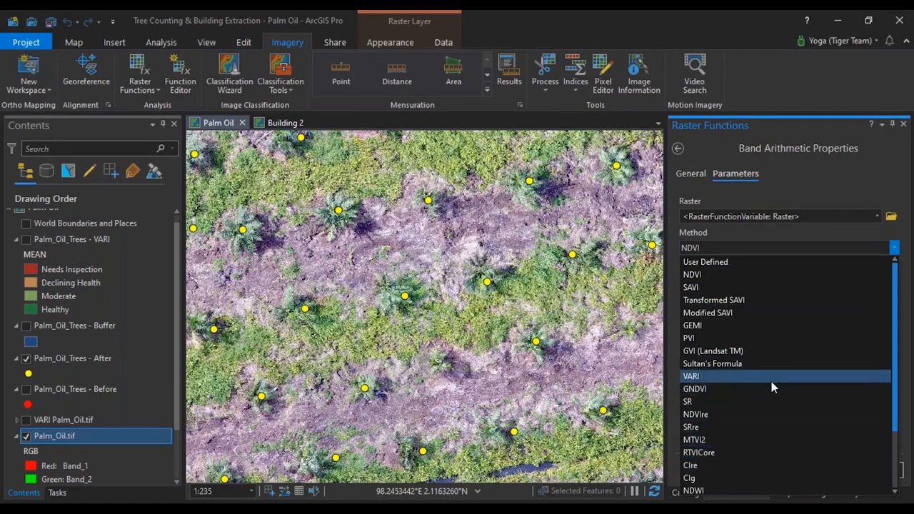
left_click(682, 151)
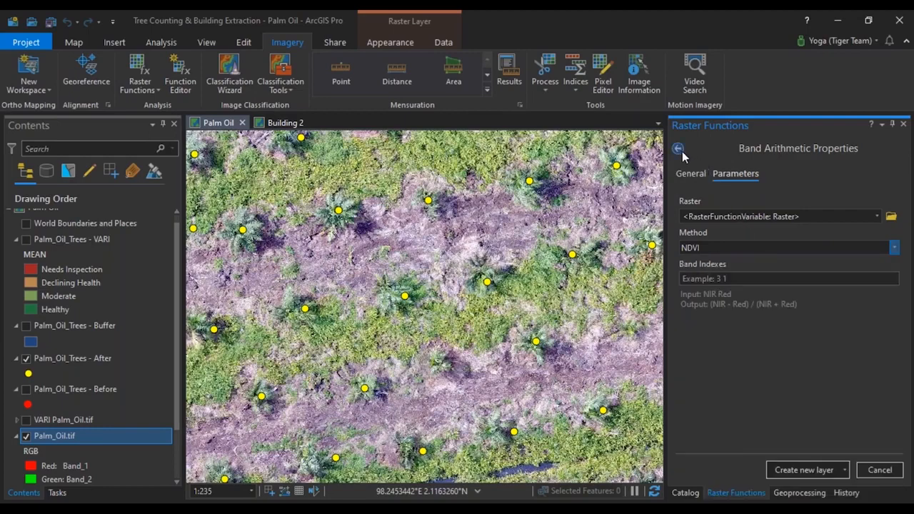
left_click(445, 317)
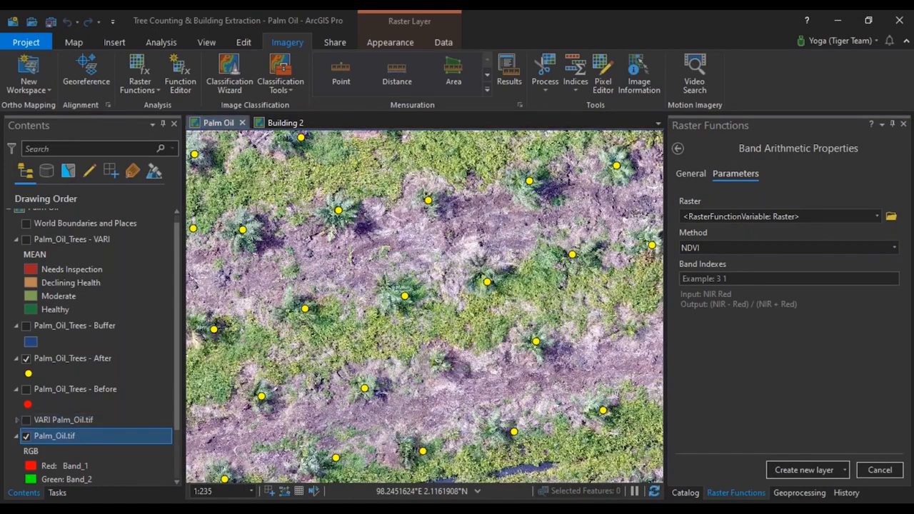
Step: Briefly display the VARI Palm_Oil.tif raster beneath the yellow tree points and hide it again
left_click(25, 421)
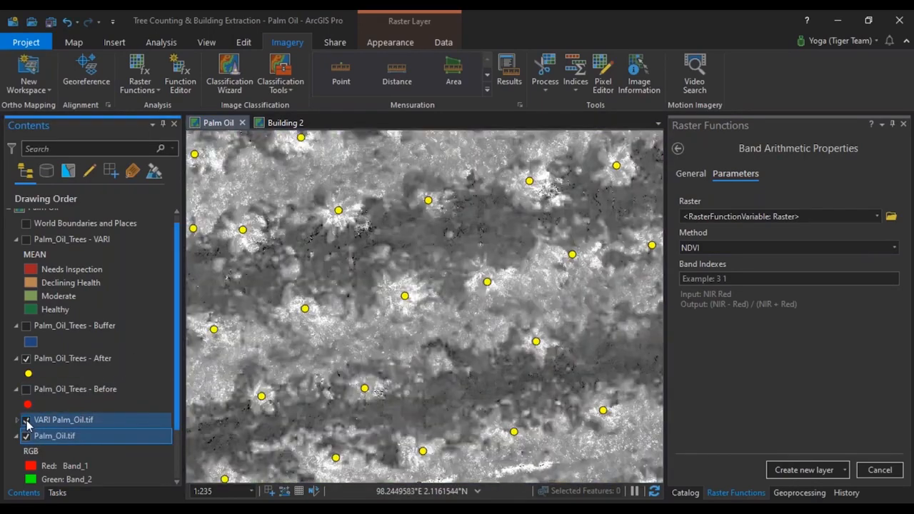
left_click(26, 421)
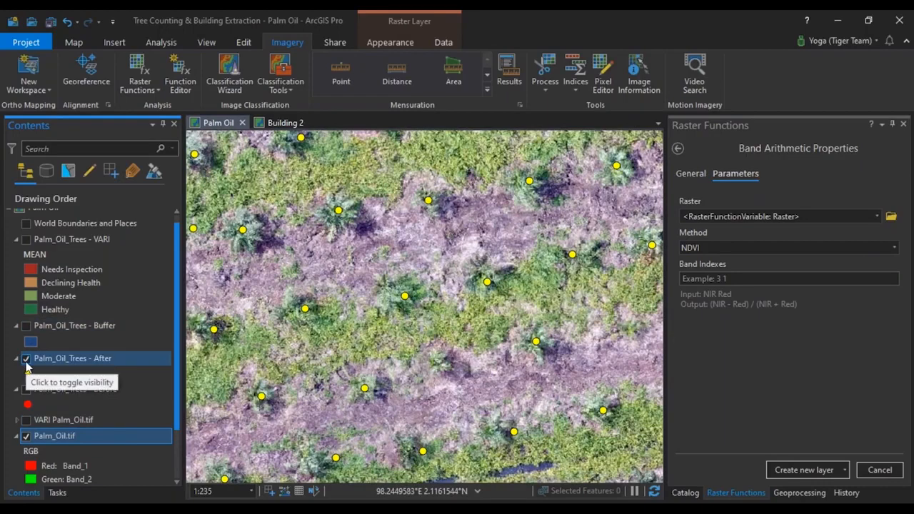
Step: Hide the Palm_Oil_Trees - After points and show the Palm_Oil_Trees - Buffer circles over the palm crowns
left_click(26, 358)
left_click(27, 327)
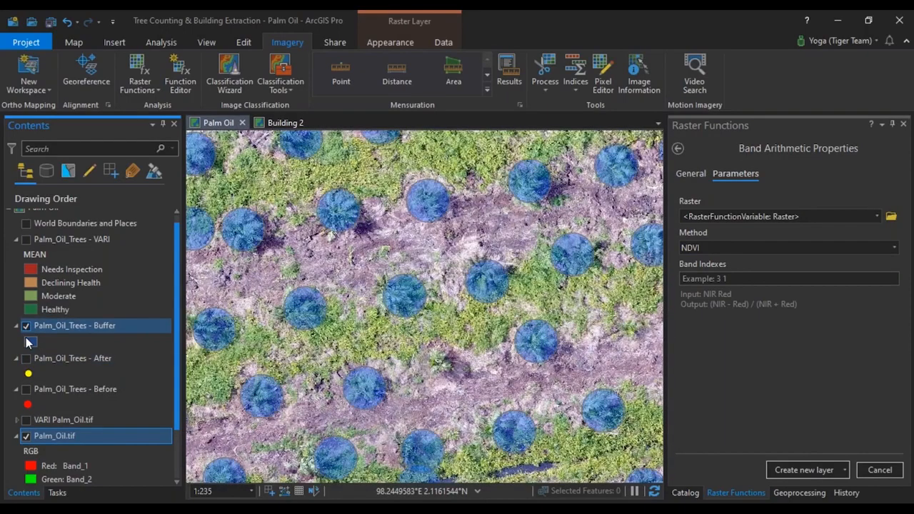
left_click(25, 358)
left_click(26, 359)
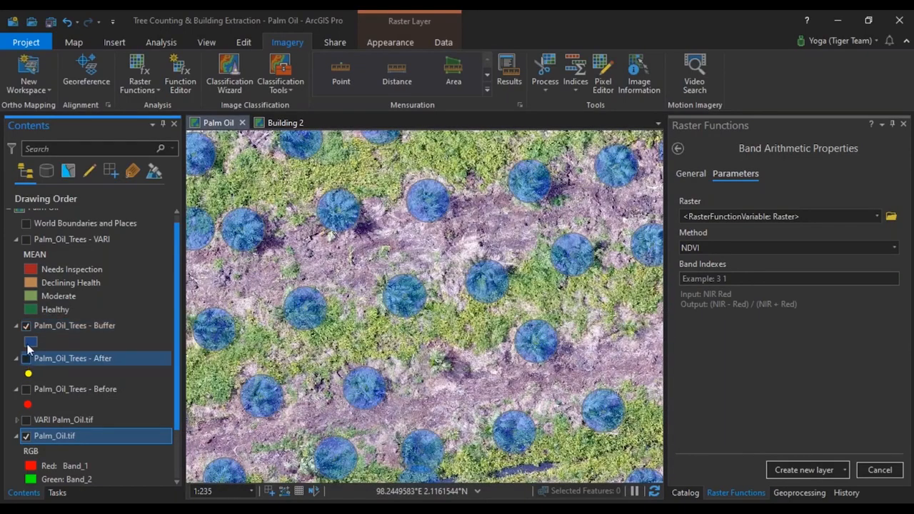
Step: Show the Palm_Oil_Trees - VARI health classes instead of the Palm_Oil_Trees - Buffer layer and inspect them on the map
left_click(27, 326)
left_click(26, 240)
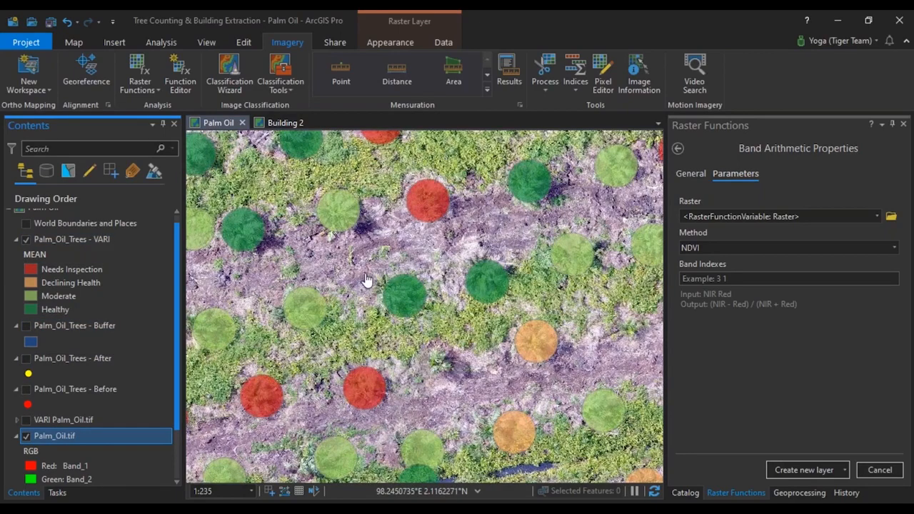
left_click(458, 337)
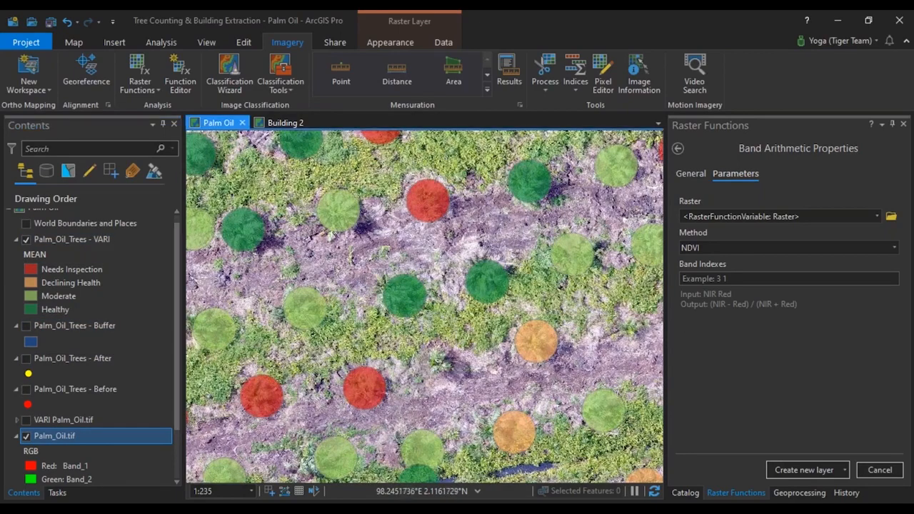
left_click_drag(458, 337, 471, 335)
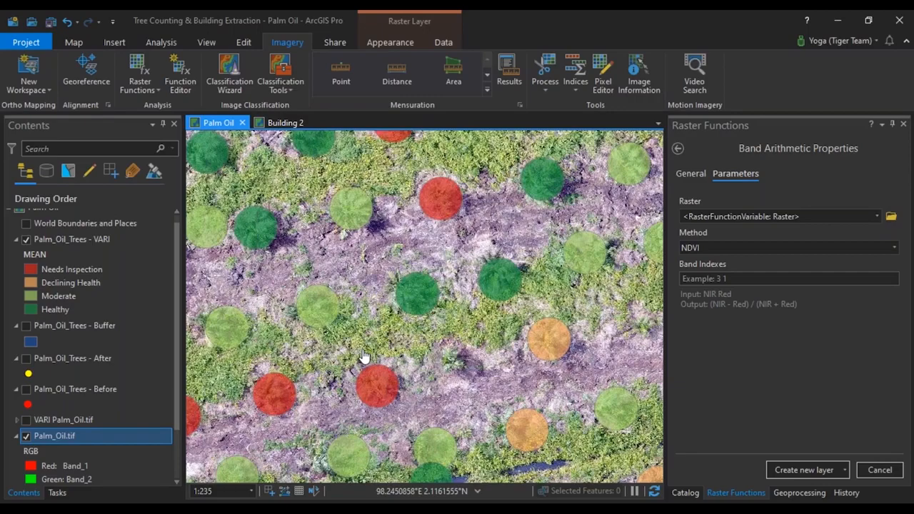
Step: Switch to the Tree Census & Health Monitoring Dashboard in the browser and explore how its tree figures follow different map extents
mouse_move(140, 503)
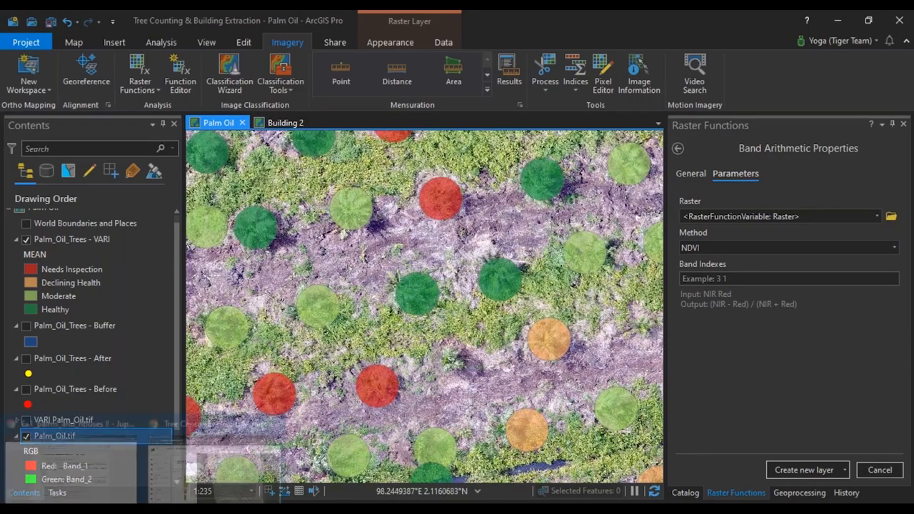
left_click(178, 483)
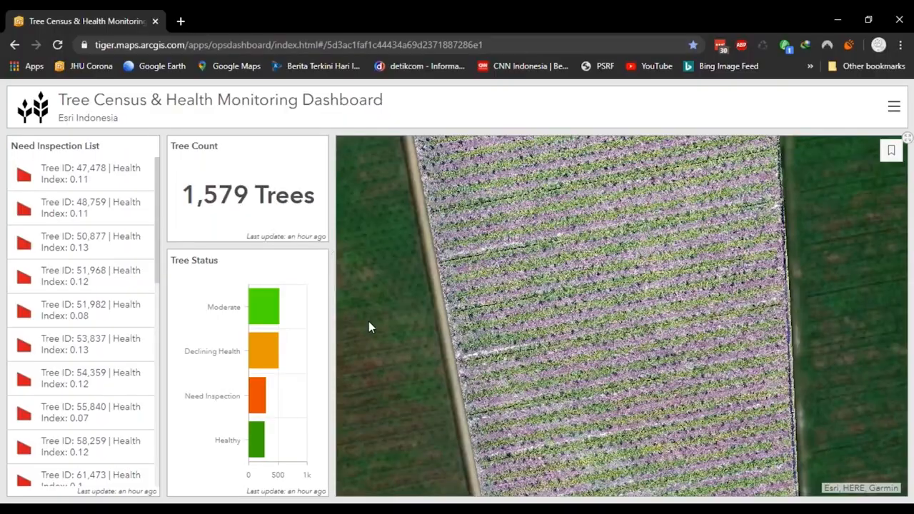
left_click_drag(369, 321, 373, 369)
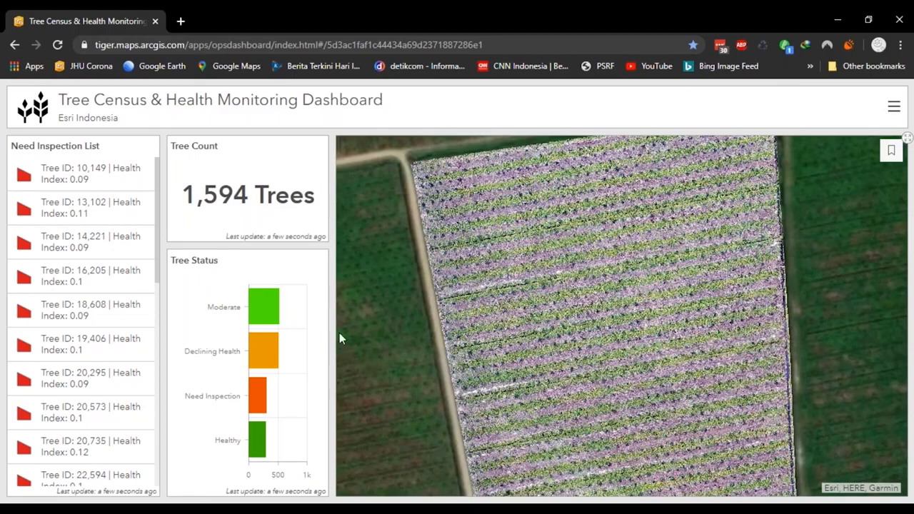
scroll(396, 362, "up", 2)
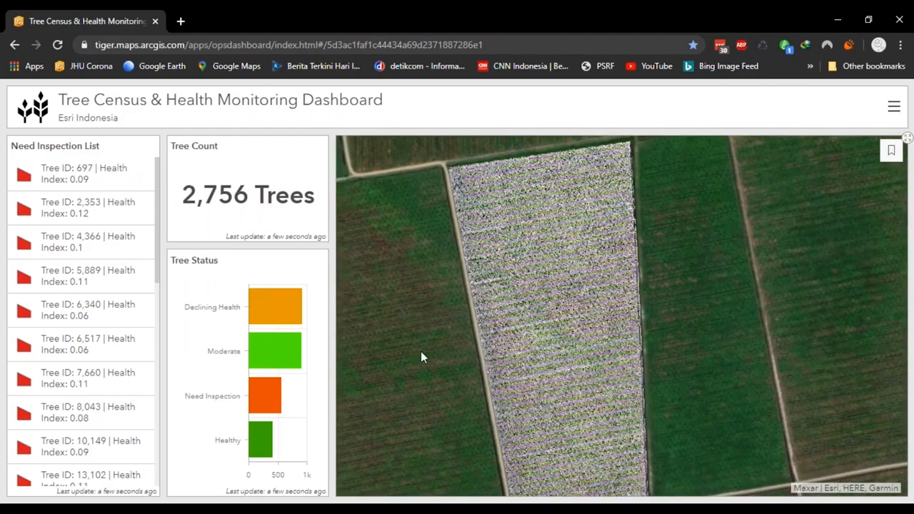
scroll(420, 358, "up", 2)
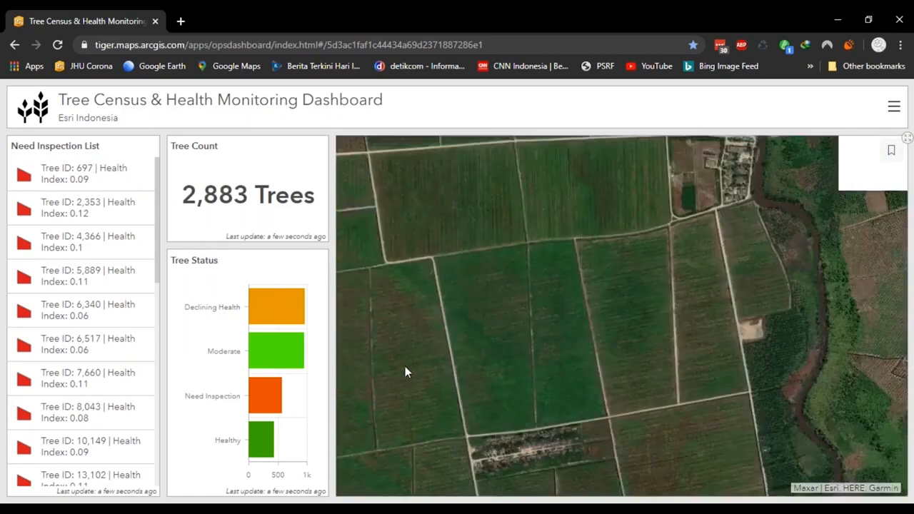
left_click_drag(406, 372, 435, 337)
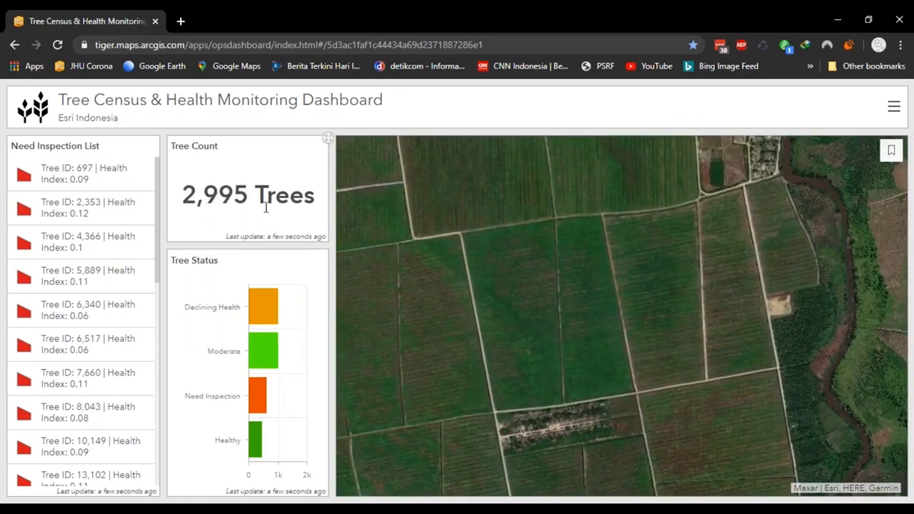
scroll(512, 264, "up", 3)
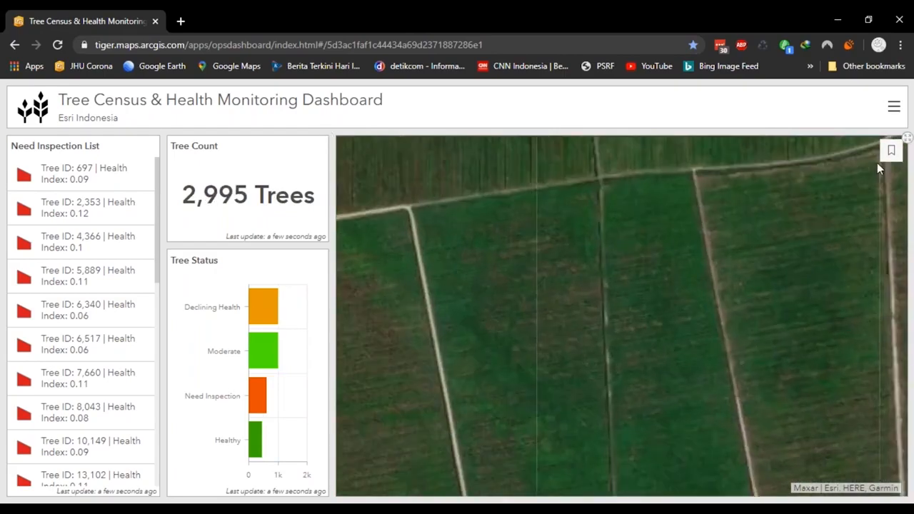
Step: Go to a bookmarked plantation area on the dashboard map and check its trees by the Need Inspection and Healthy statuses
left_click(892, 150)
left_click(791, 216)
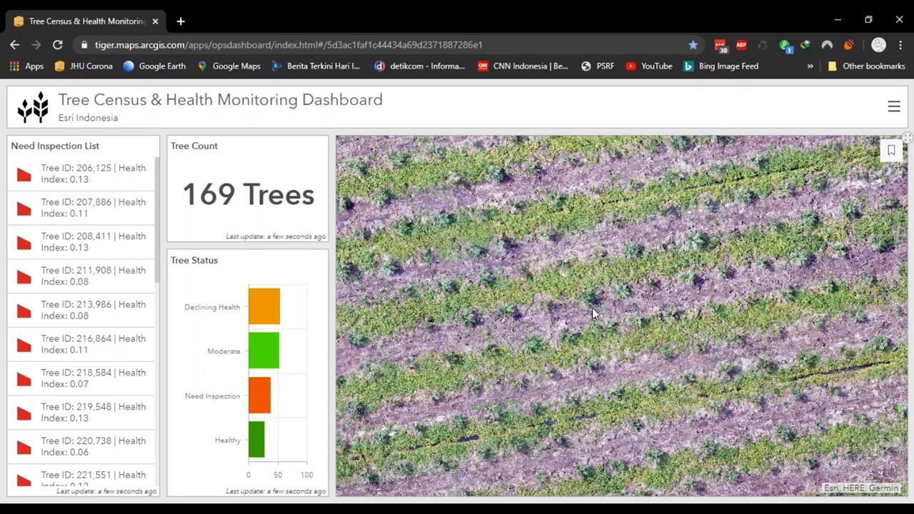
left_click(259, 400)
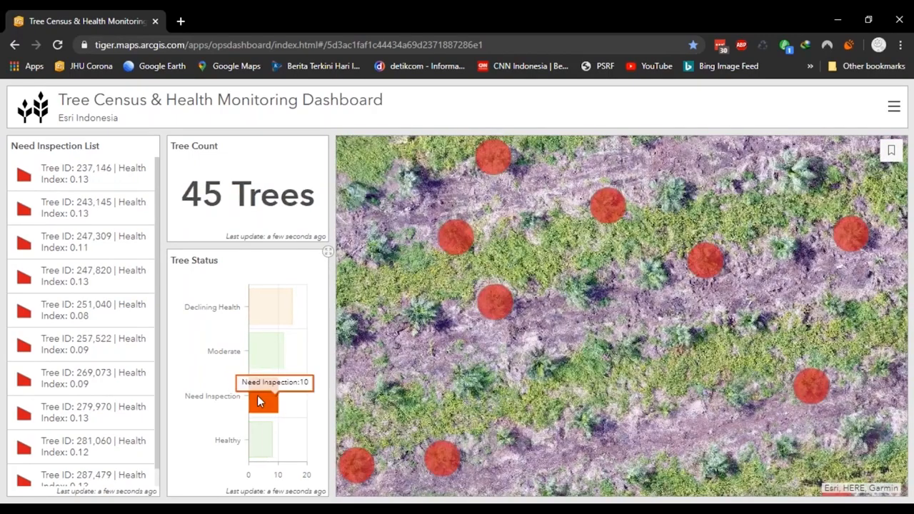
left_click(258, 399)
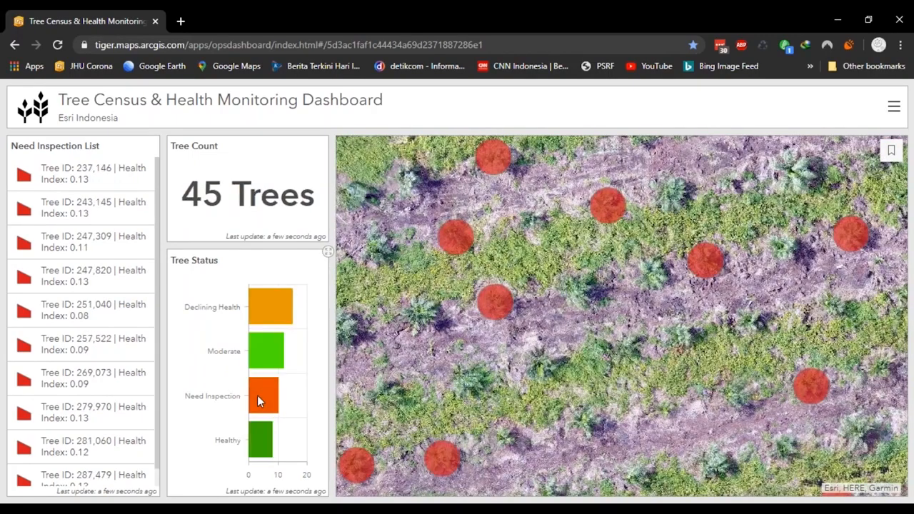
left_click(263, 448)
left_click(263, 448)
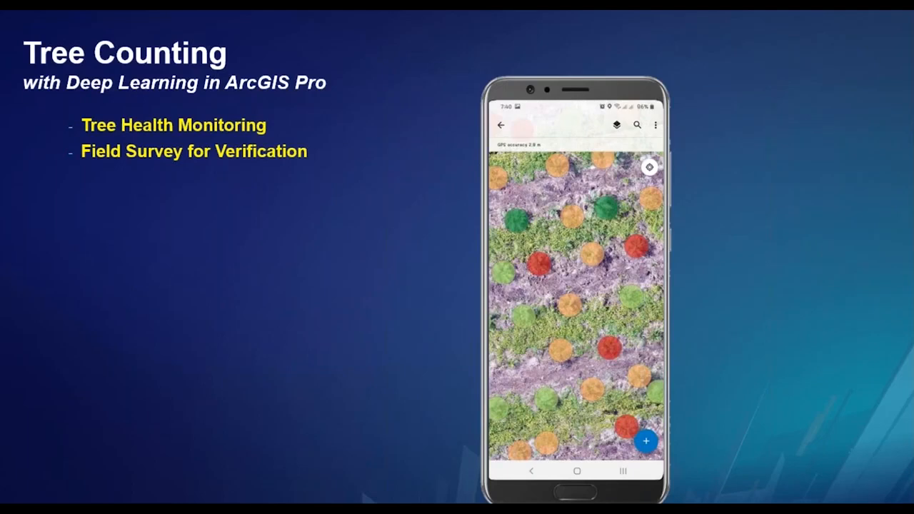
Step: Open the attributes of a red Need Inspection tree on the mobile field survey map
left_click(539, 263)
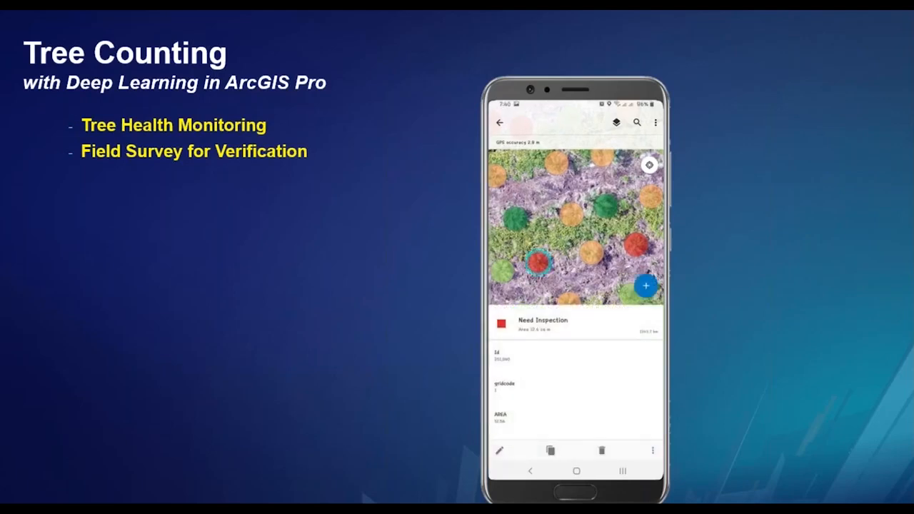